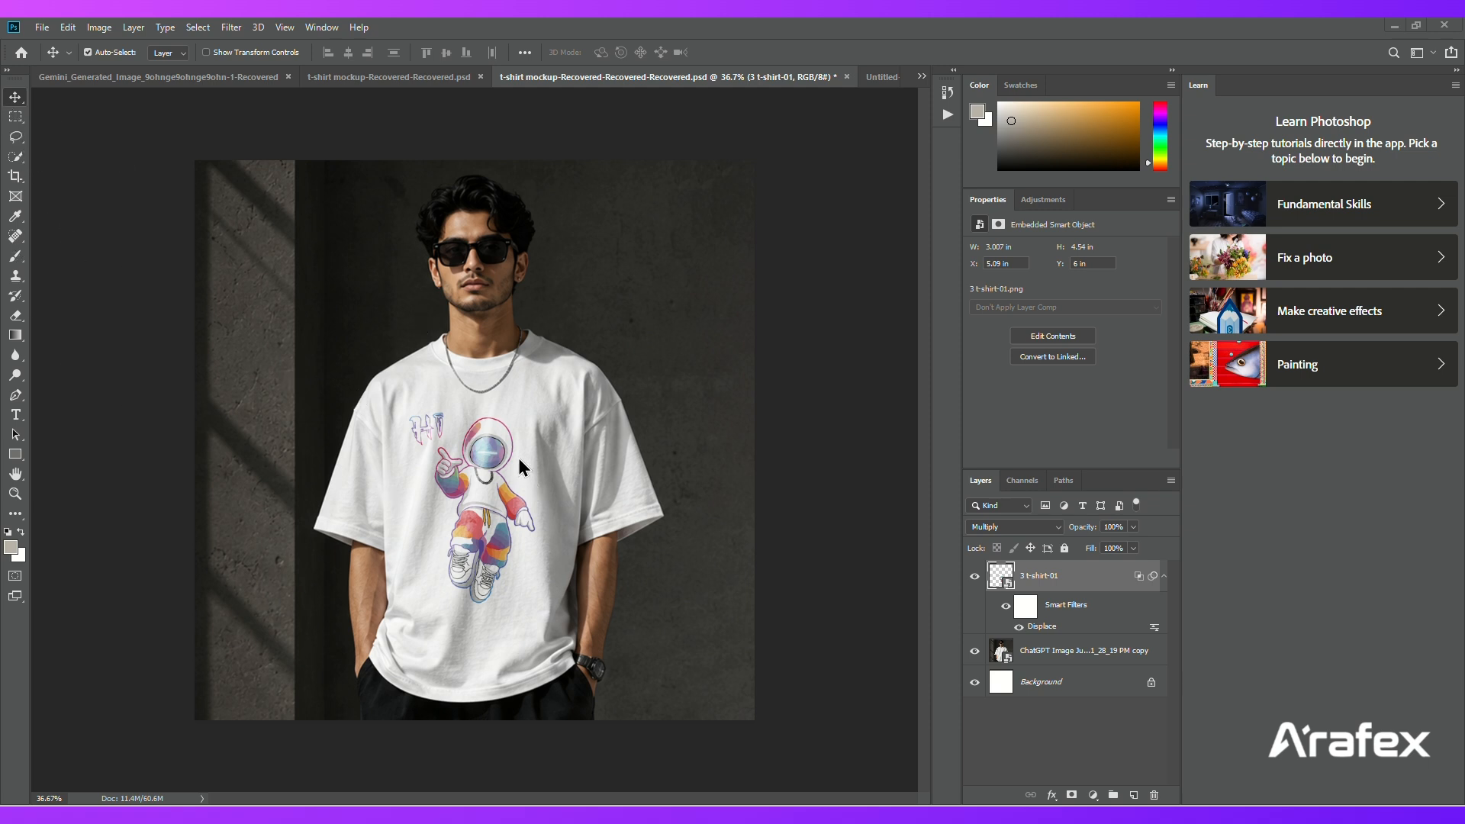
# Compare the shirt artwork with its Displace smart filter hidden and shown
pyautogui.click(1018, 627)
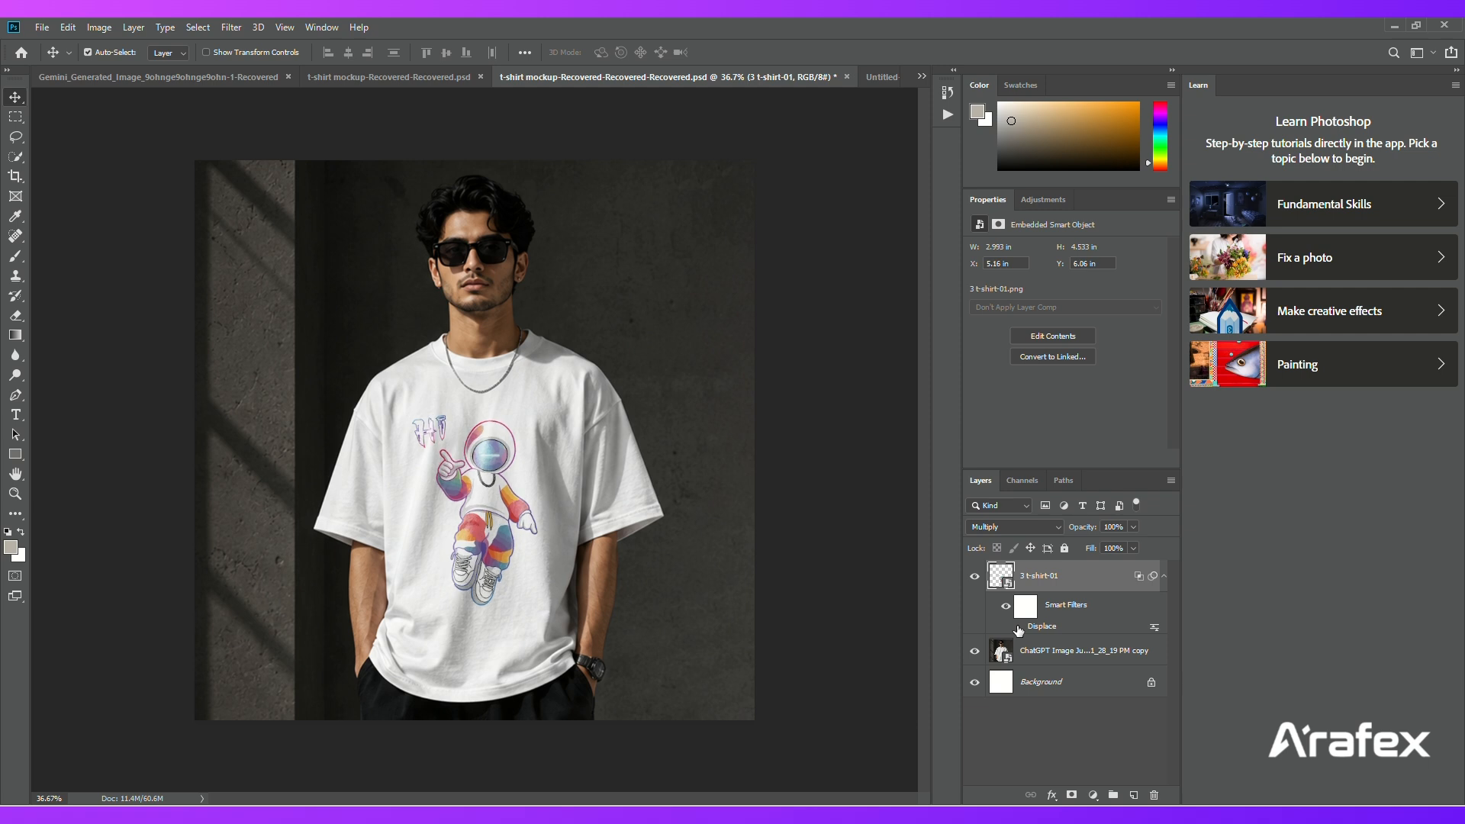
pyautogui.click(1018, 627)
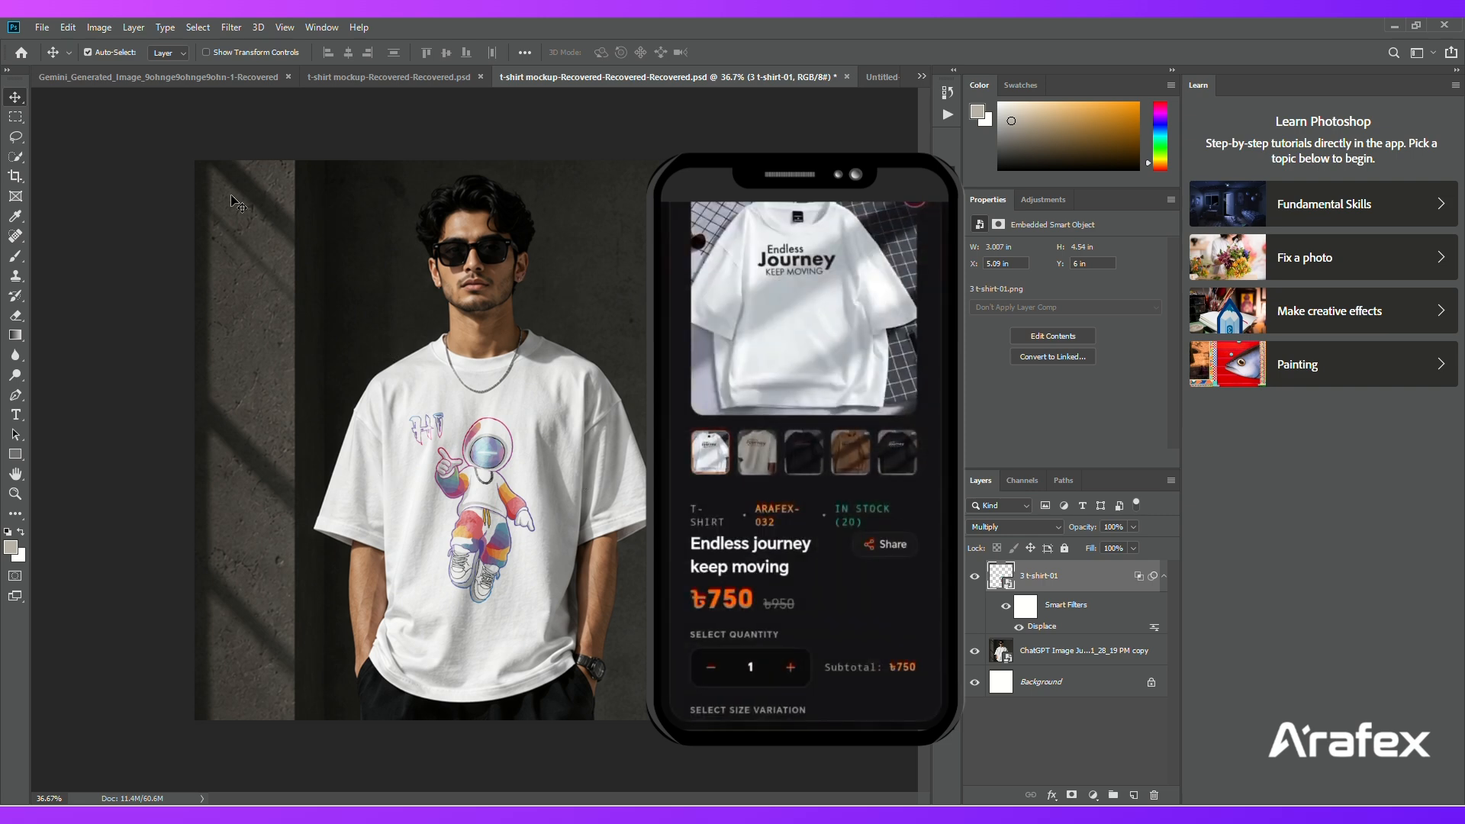
pyautogui.click(15, 256)
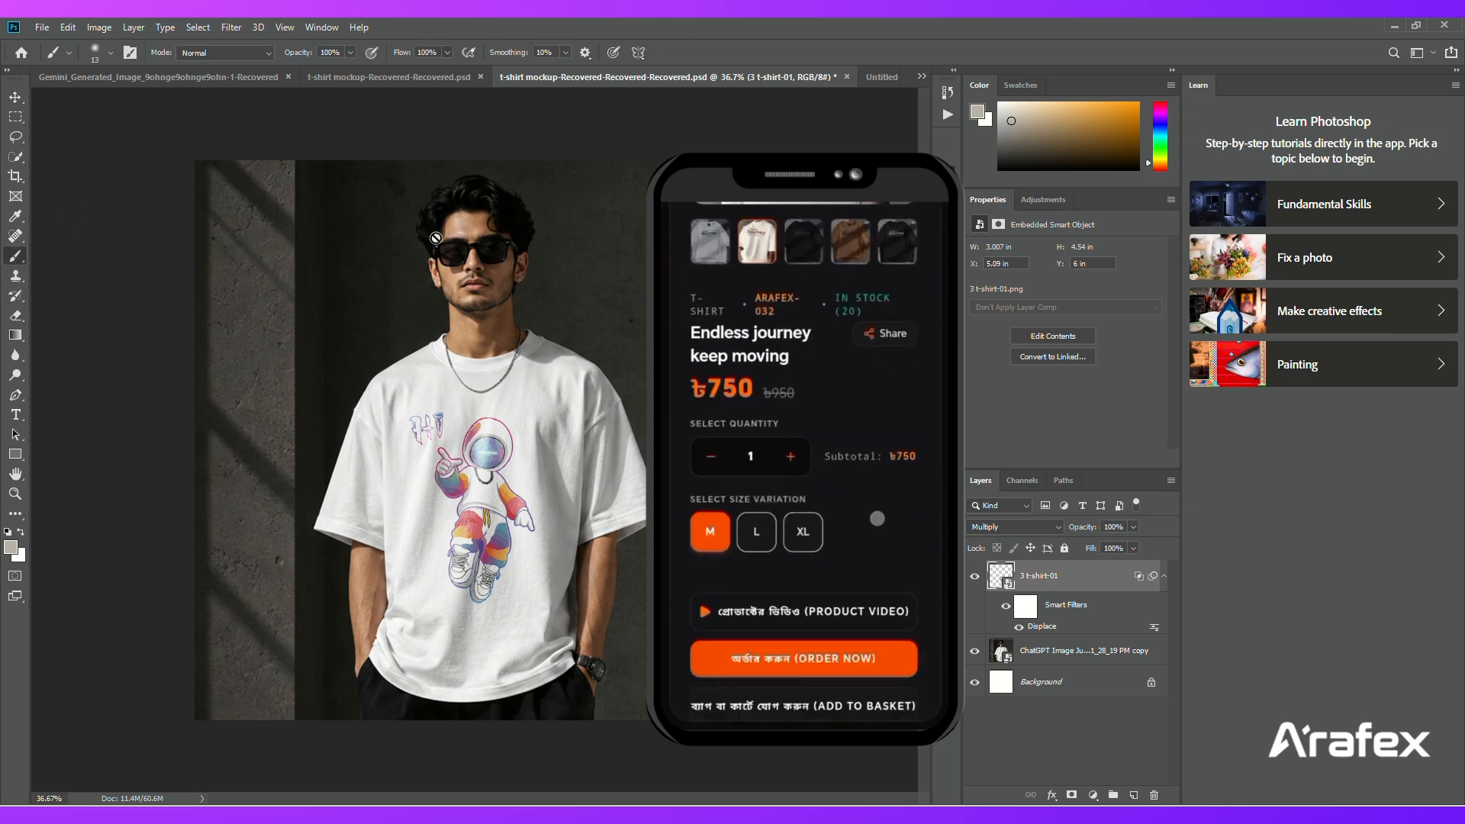
pyautogui.click(457, 545)
pyautogui.click(776, 326)
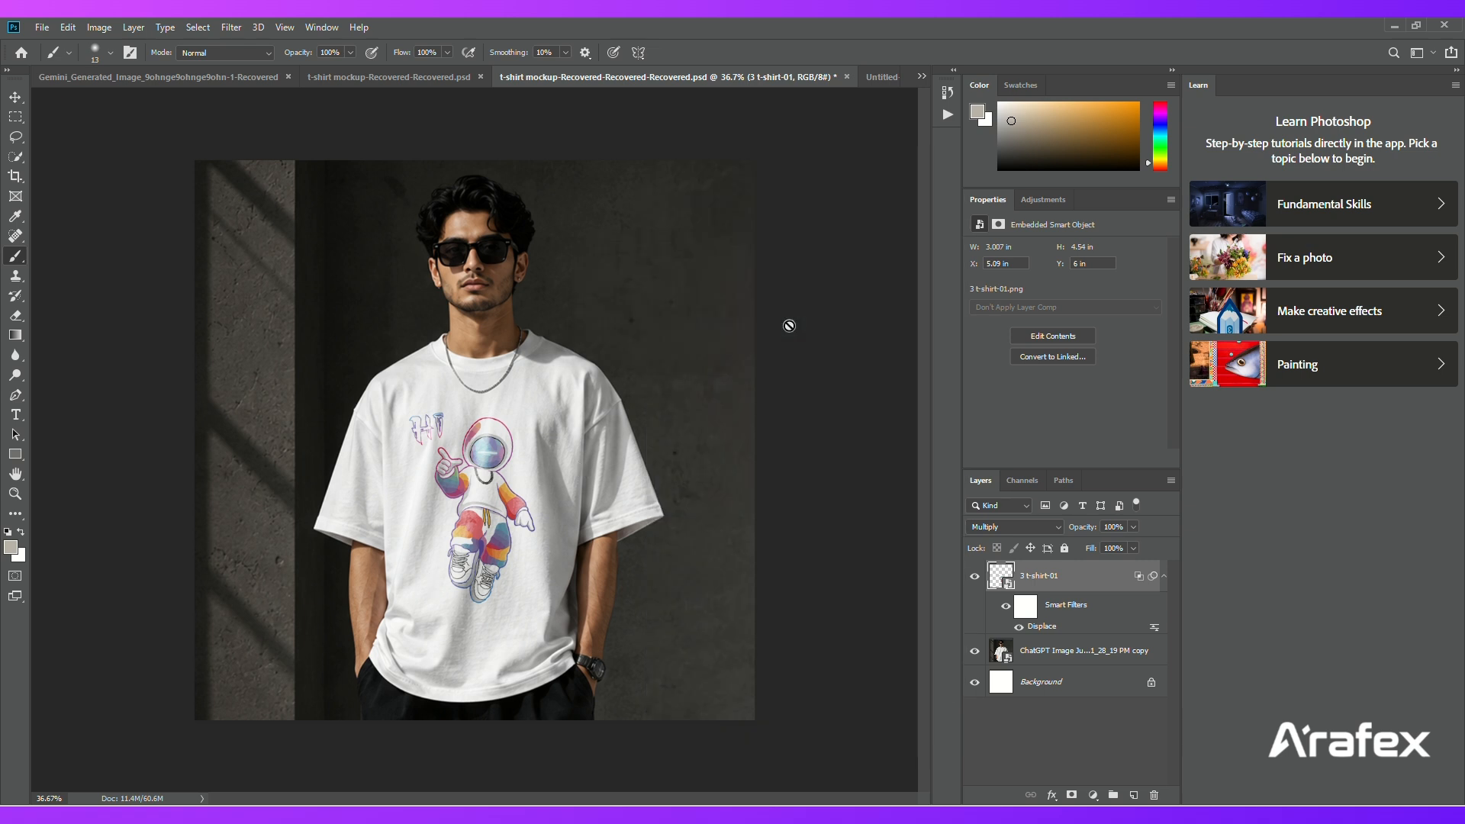
pyautogui.click(15, 97)
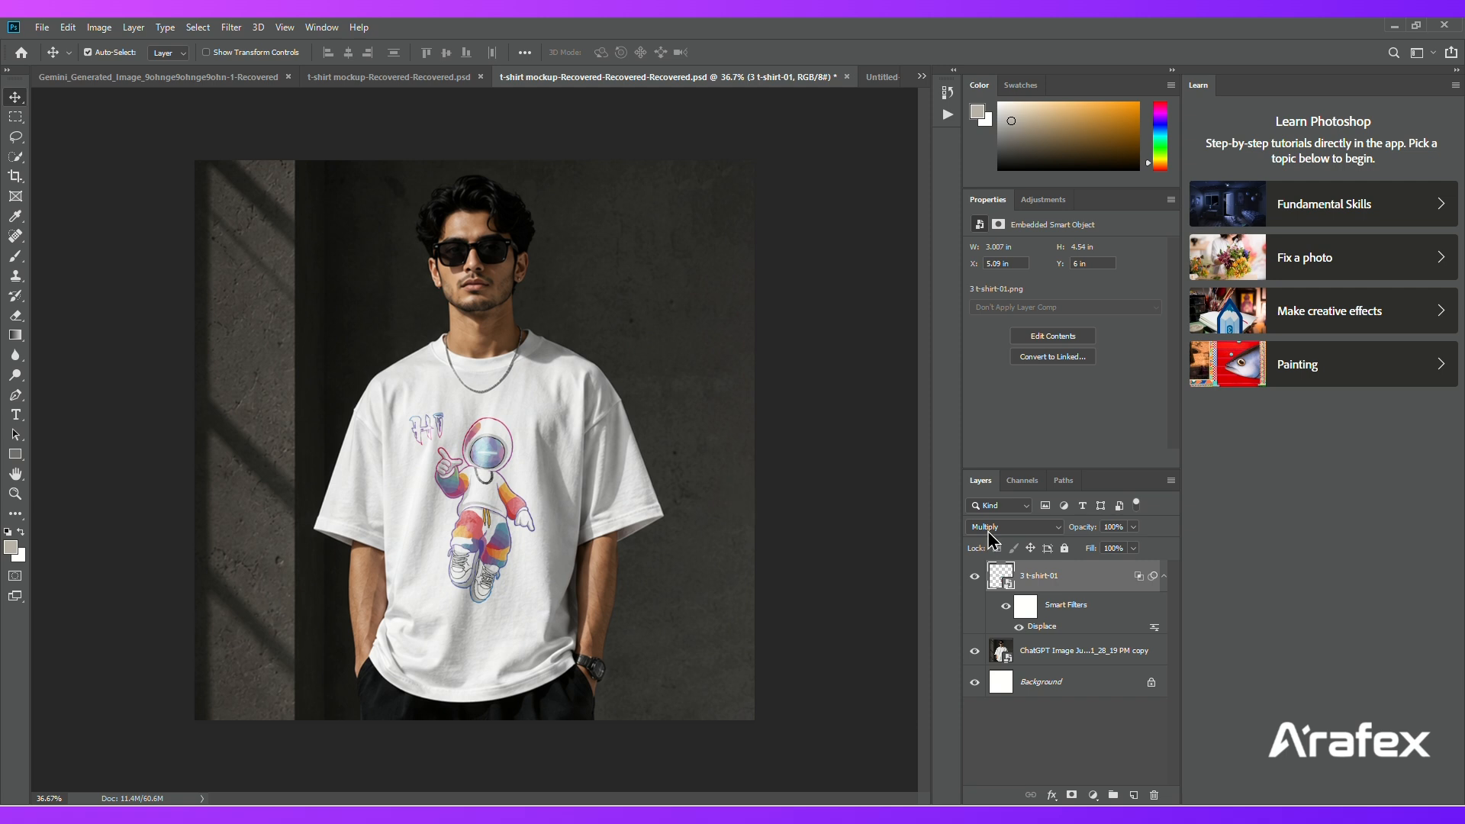
# Delete the artwork layer from the shirt and place the 3 t-shirt-01 image from Downloads as an embedded object
pyautogui.press('Delete')
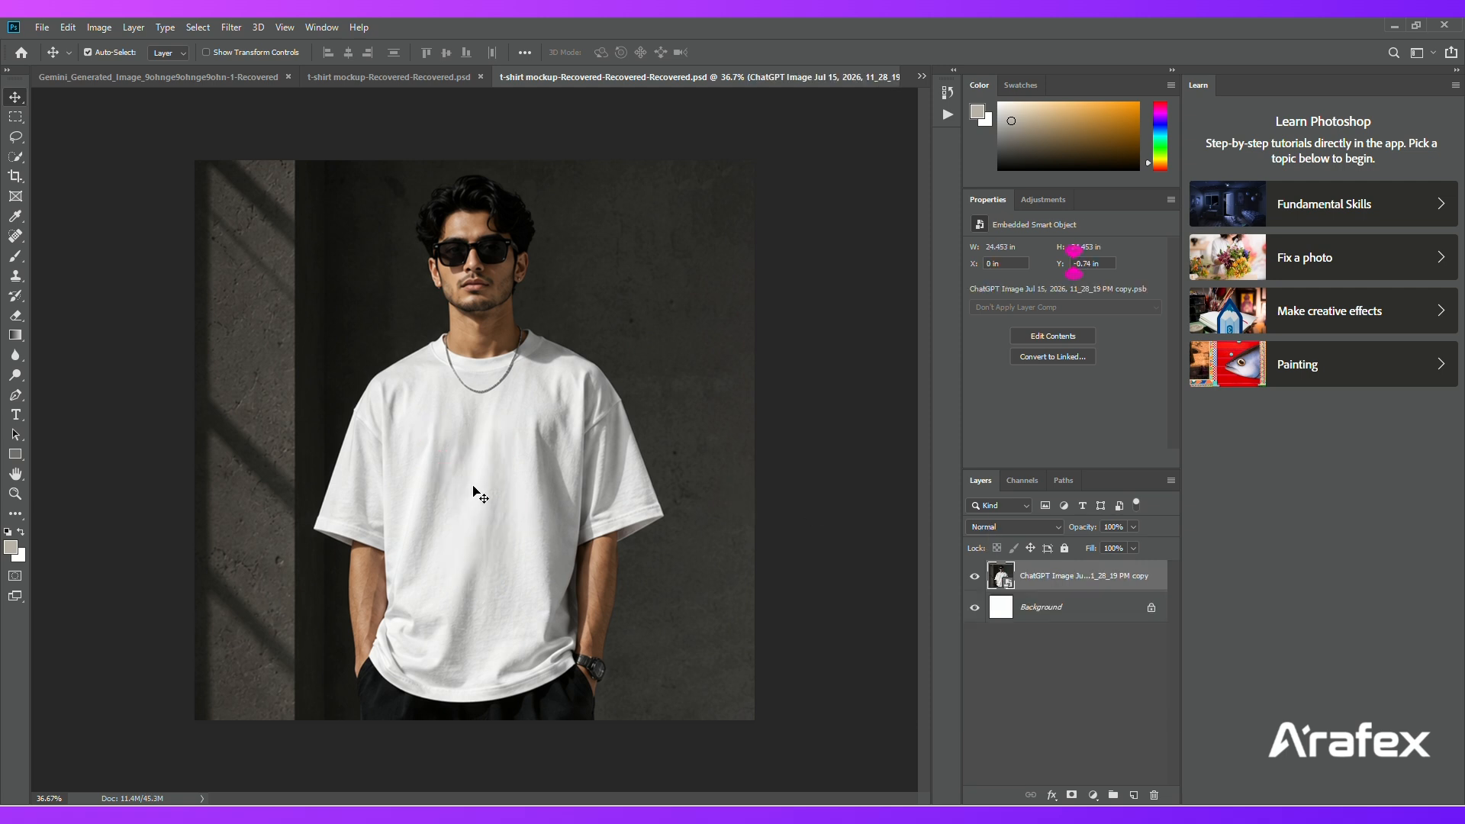
pyautogui.click(36, 29)
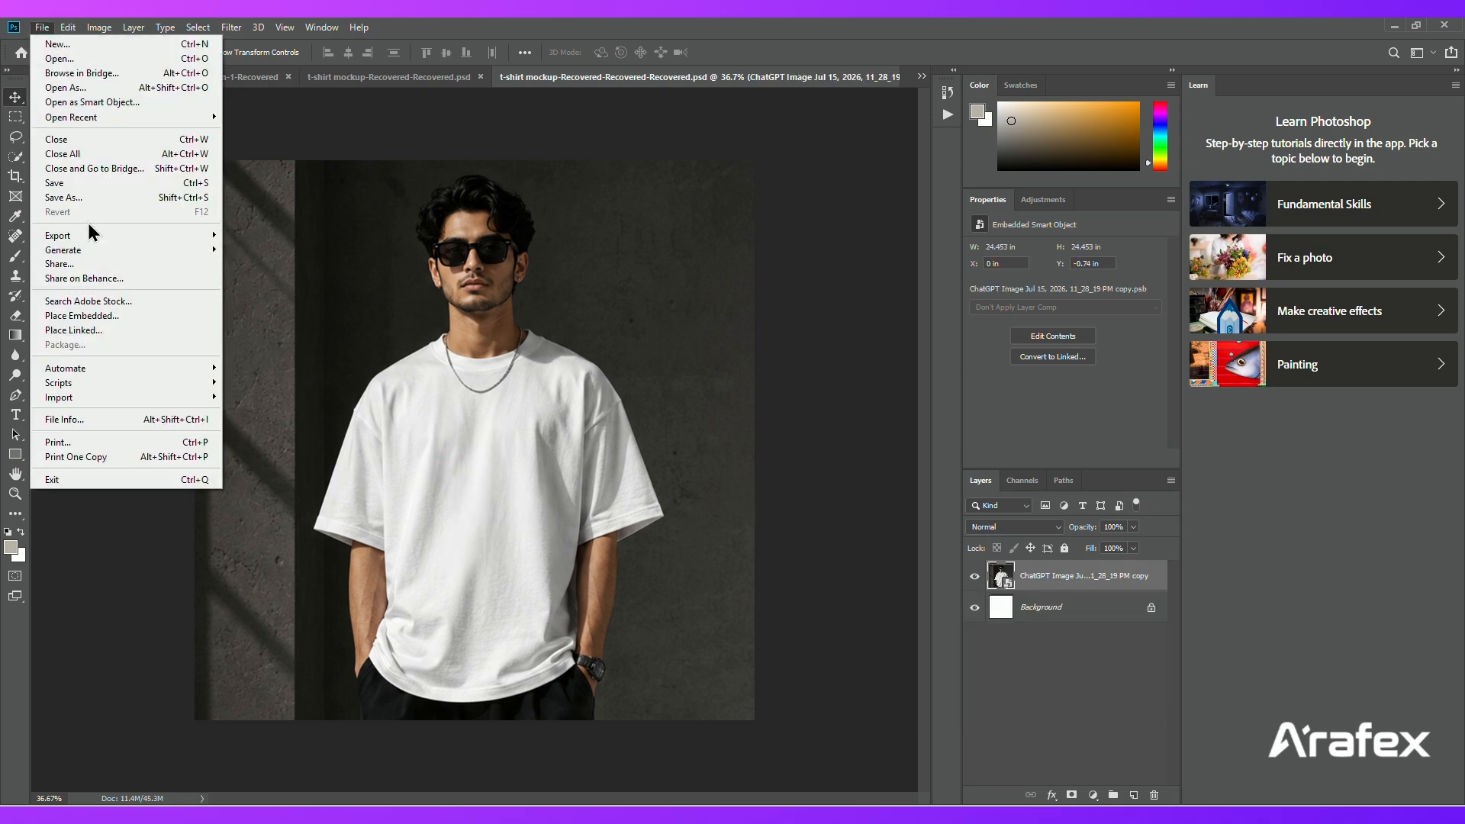
pyautogui.click(114, 326)
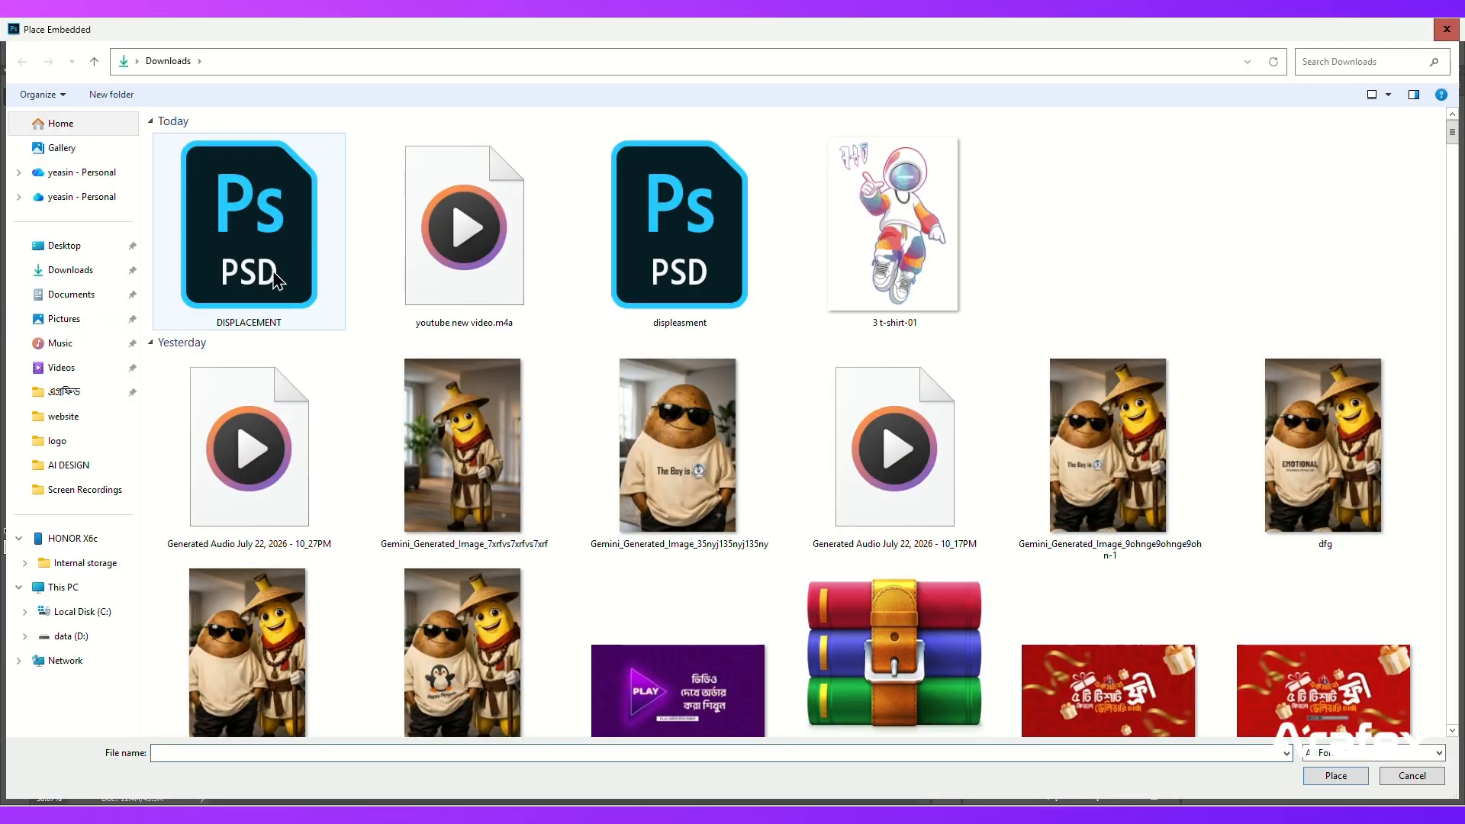
pyautogui.click(882, 277)
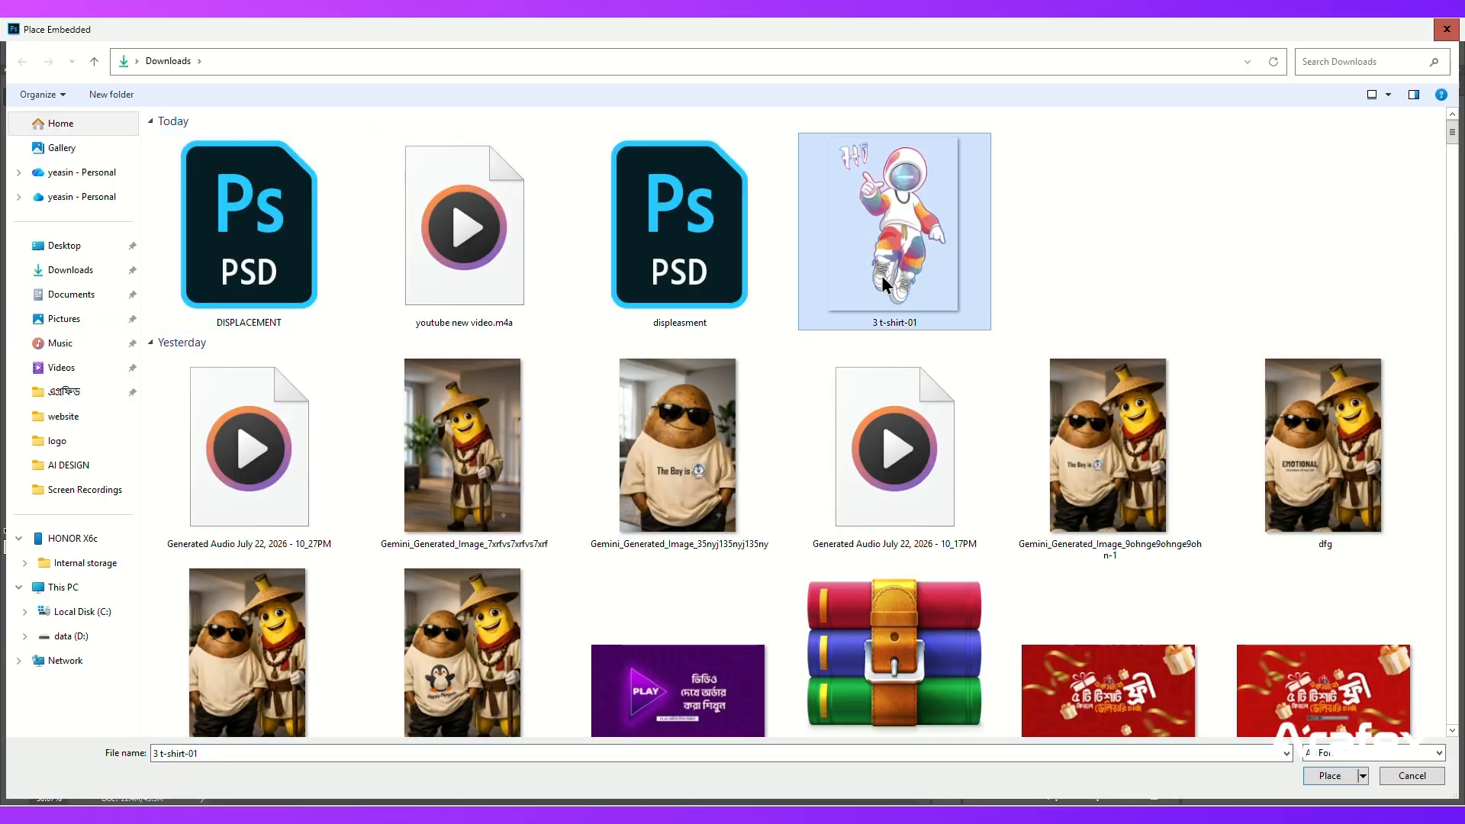
pyautogui.click(1329, 776)
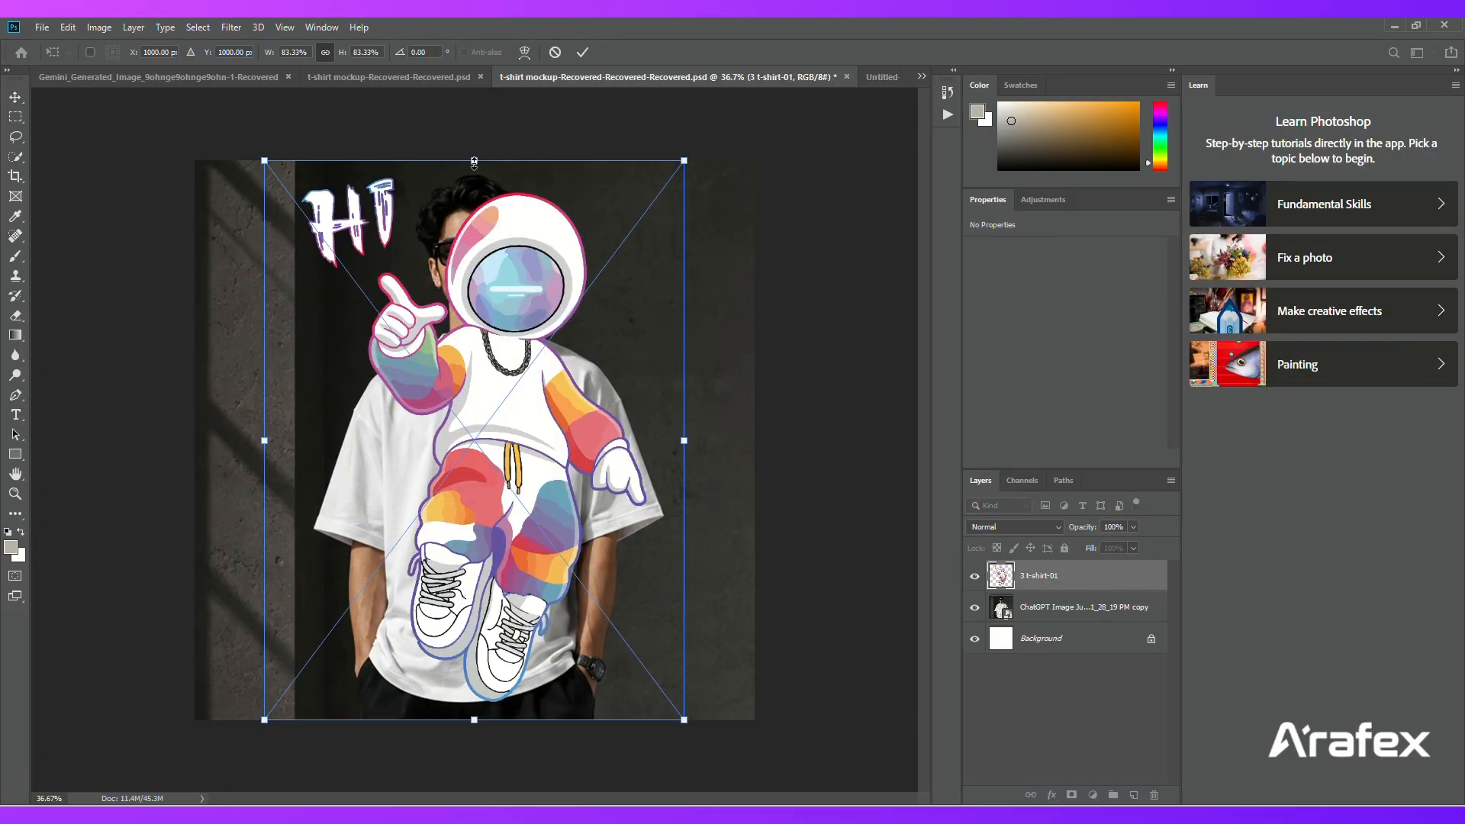
# Scale the placed artwork to about 32% and position it centred on the front of the white T-shirt
pyautogui.moveTo(474, 162); pyautogui.dragTo(473, 398)
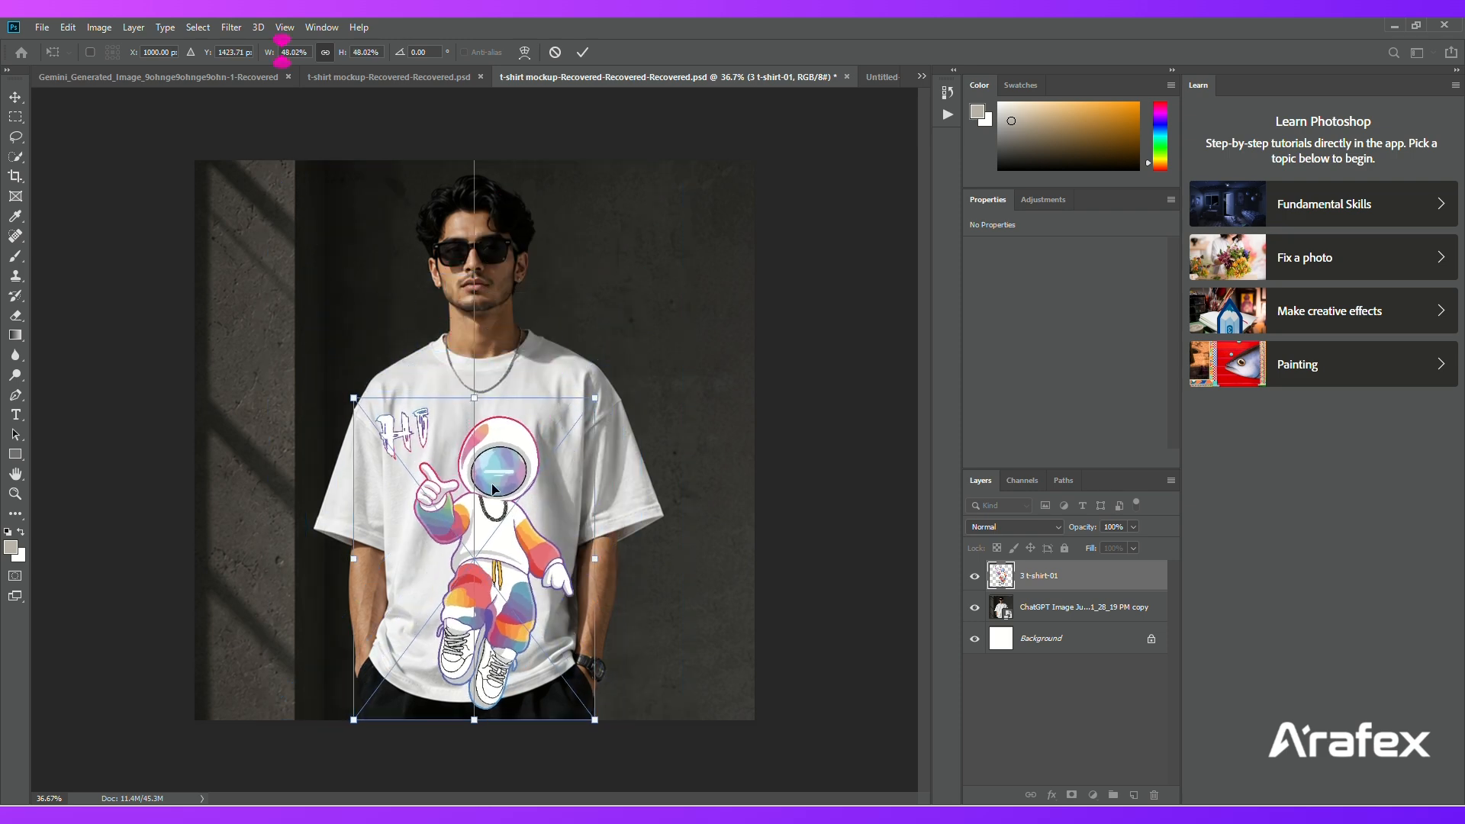
pyautogui.moveTo(488, 644); pyautogui.dragTo(488, 615)
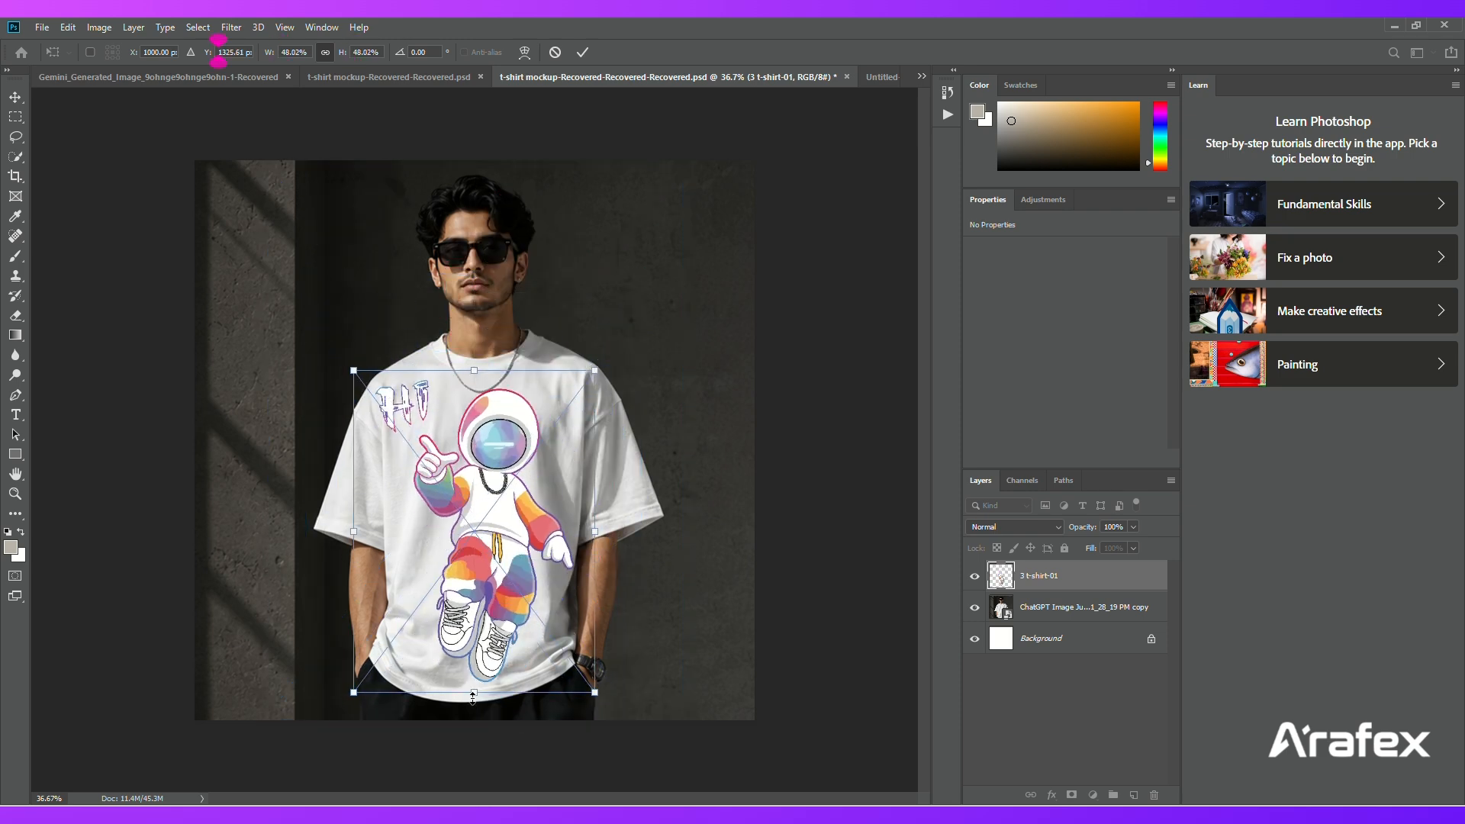
pyautogui.moveTo(474, 693); pyautogui.dragTo(478, 579)
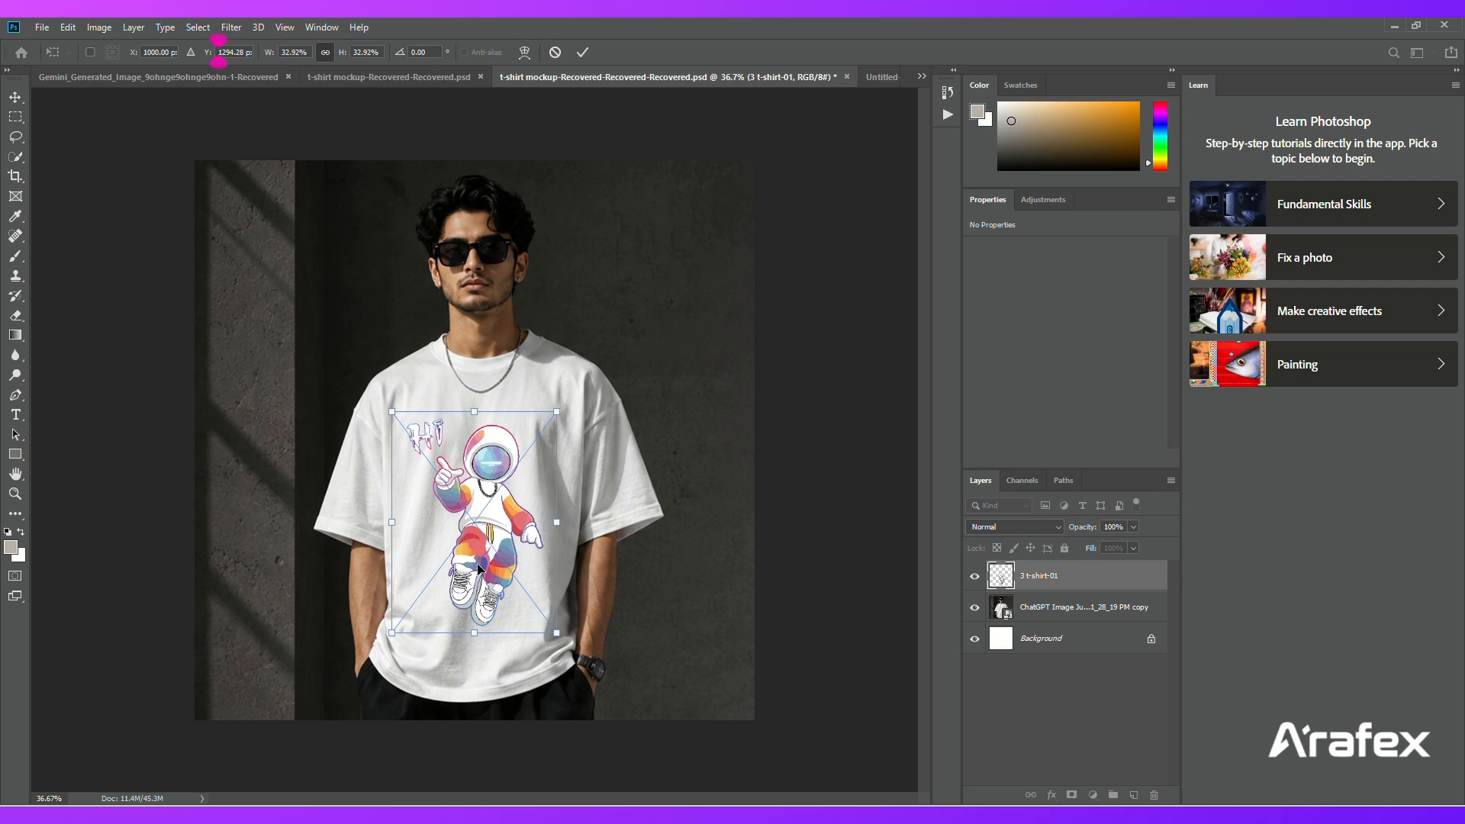
pyautogui.moveTo(475, 634); pyautogui.dragTo(474, 628)
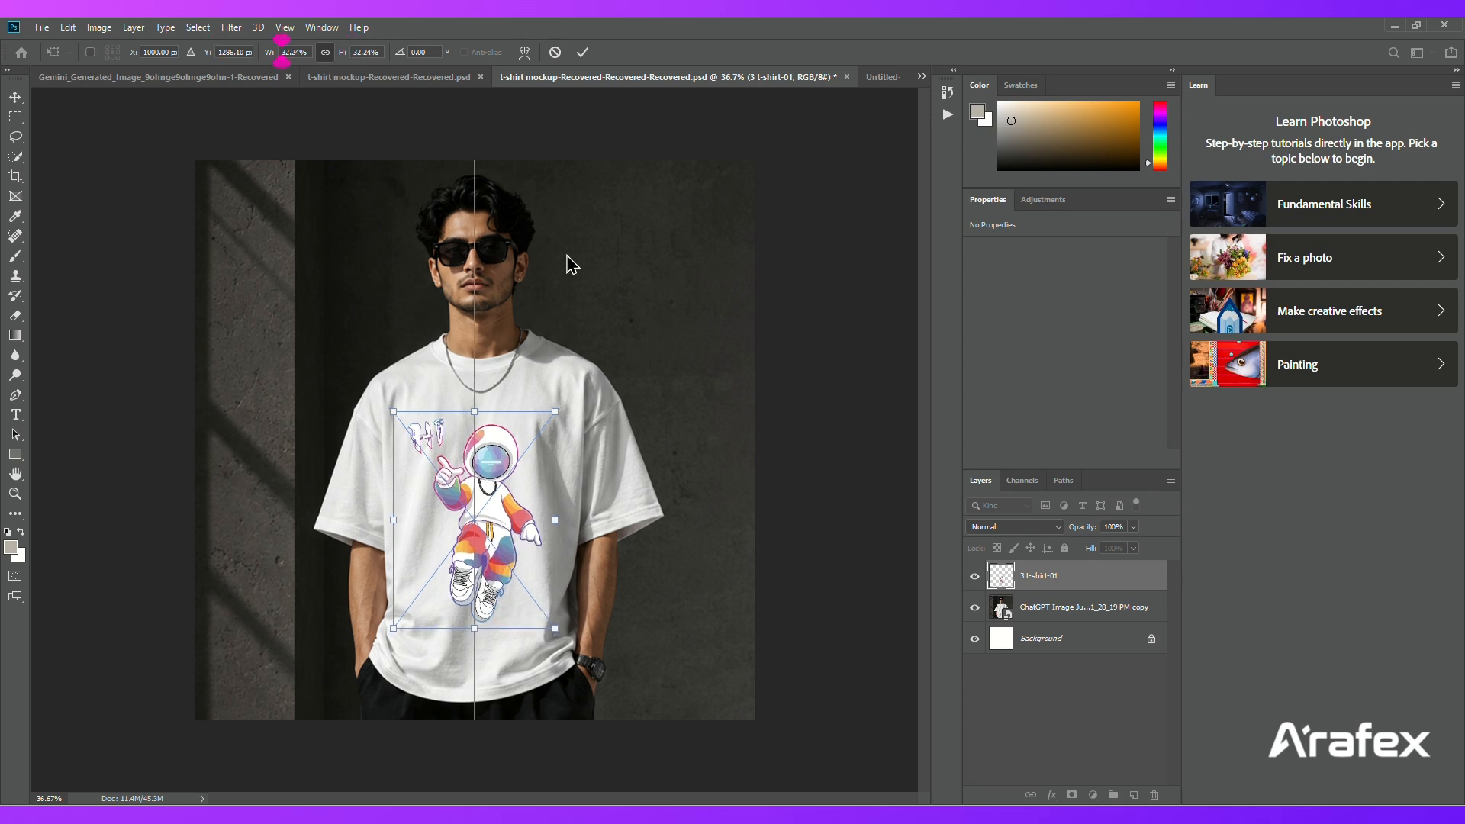
pyautogui.click(583, 51)
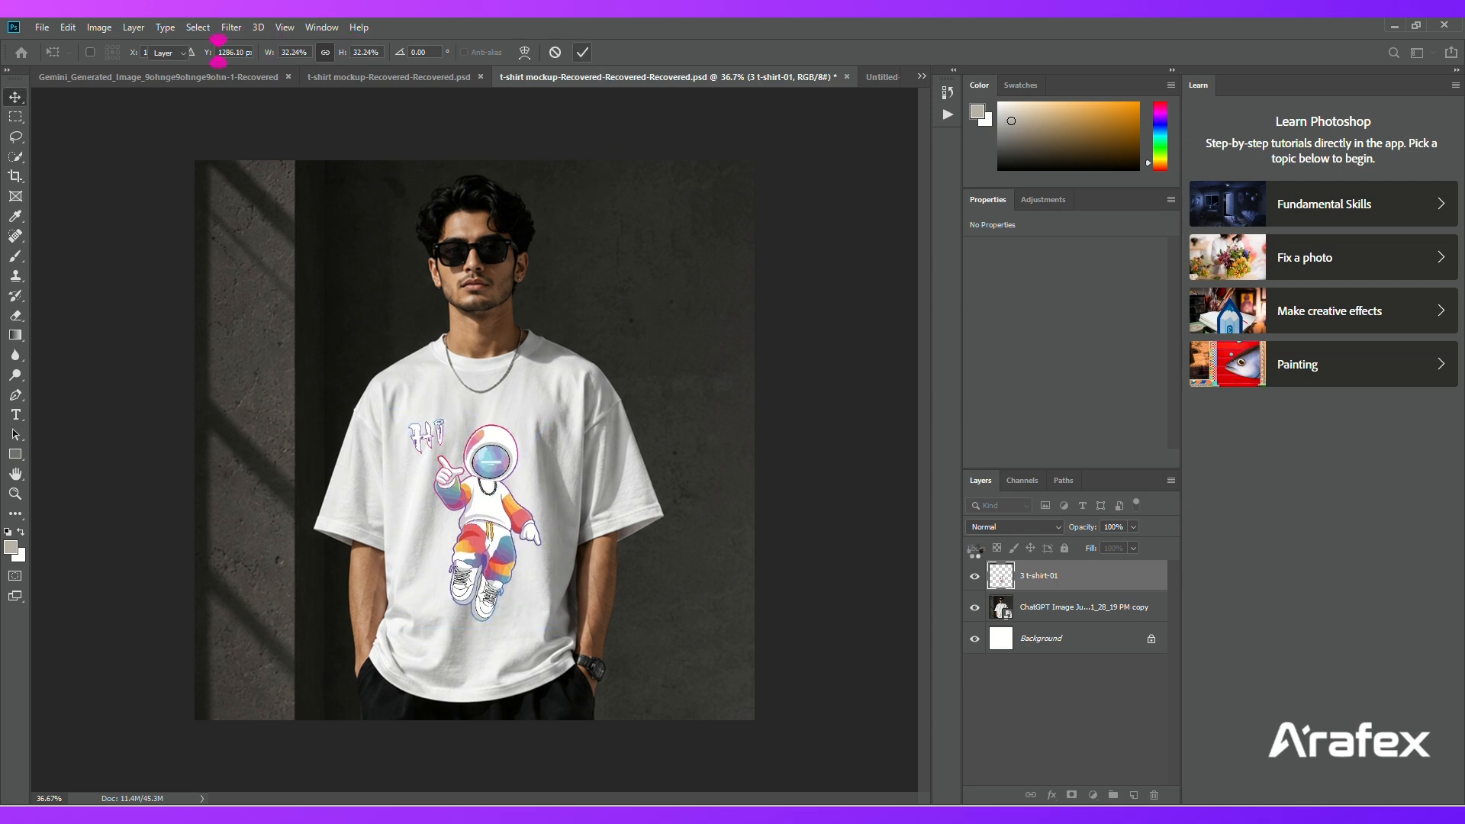
# Set the blend mode of the 3 t-shirt-01 layer to Multiply
pyautogui.click(1010, 528)
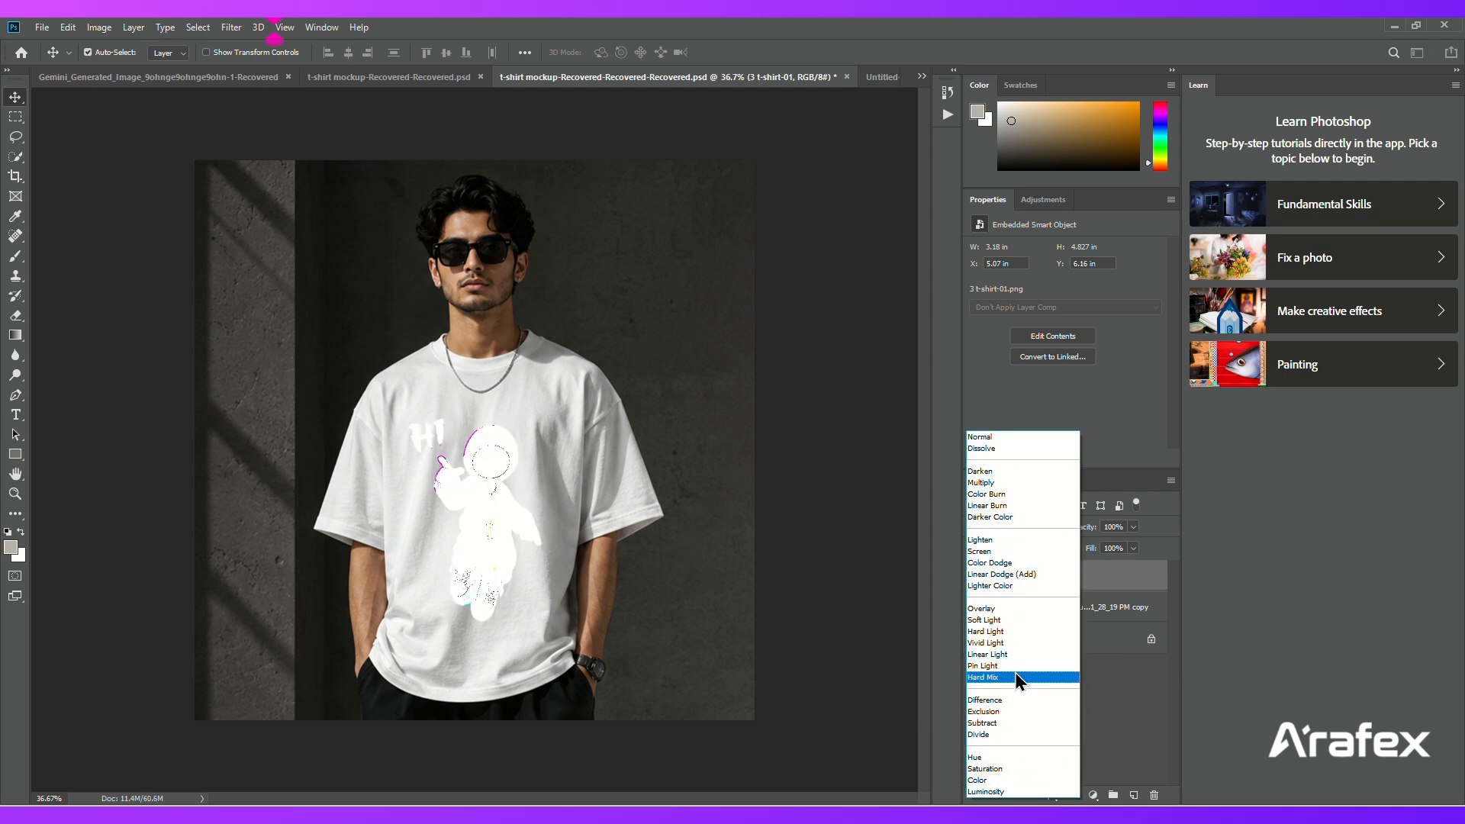
pyautogui.click(991, 482)
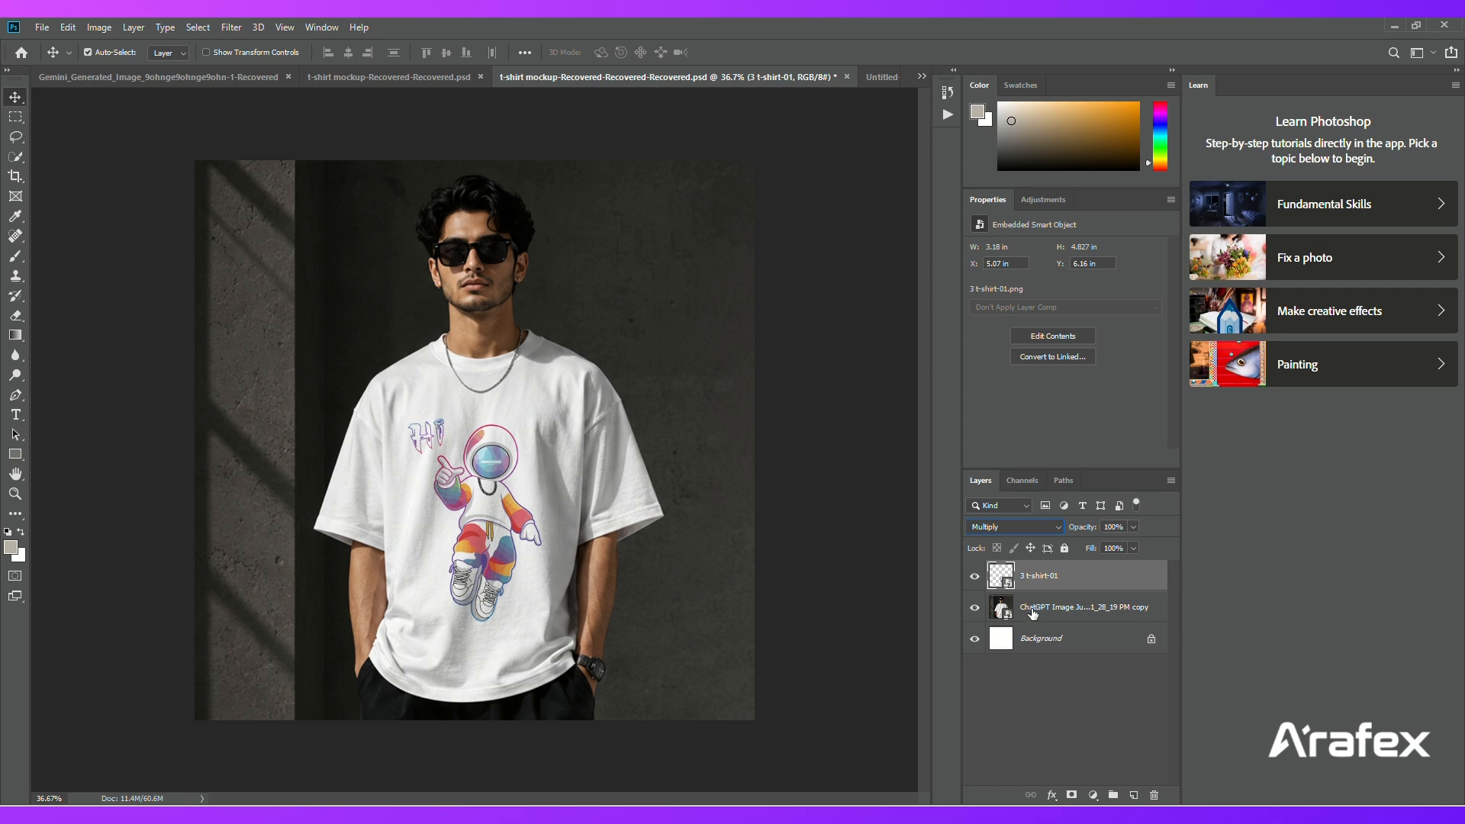
pyautogui.hotkey('ctrl', 'z')
pyautogui.hotkey('ctrl', 'z')
# Duplicate the ChatGPT Image photo layer into a new document named displeament
pyautogui.click(1032, 612)
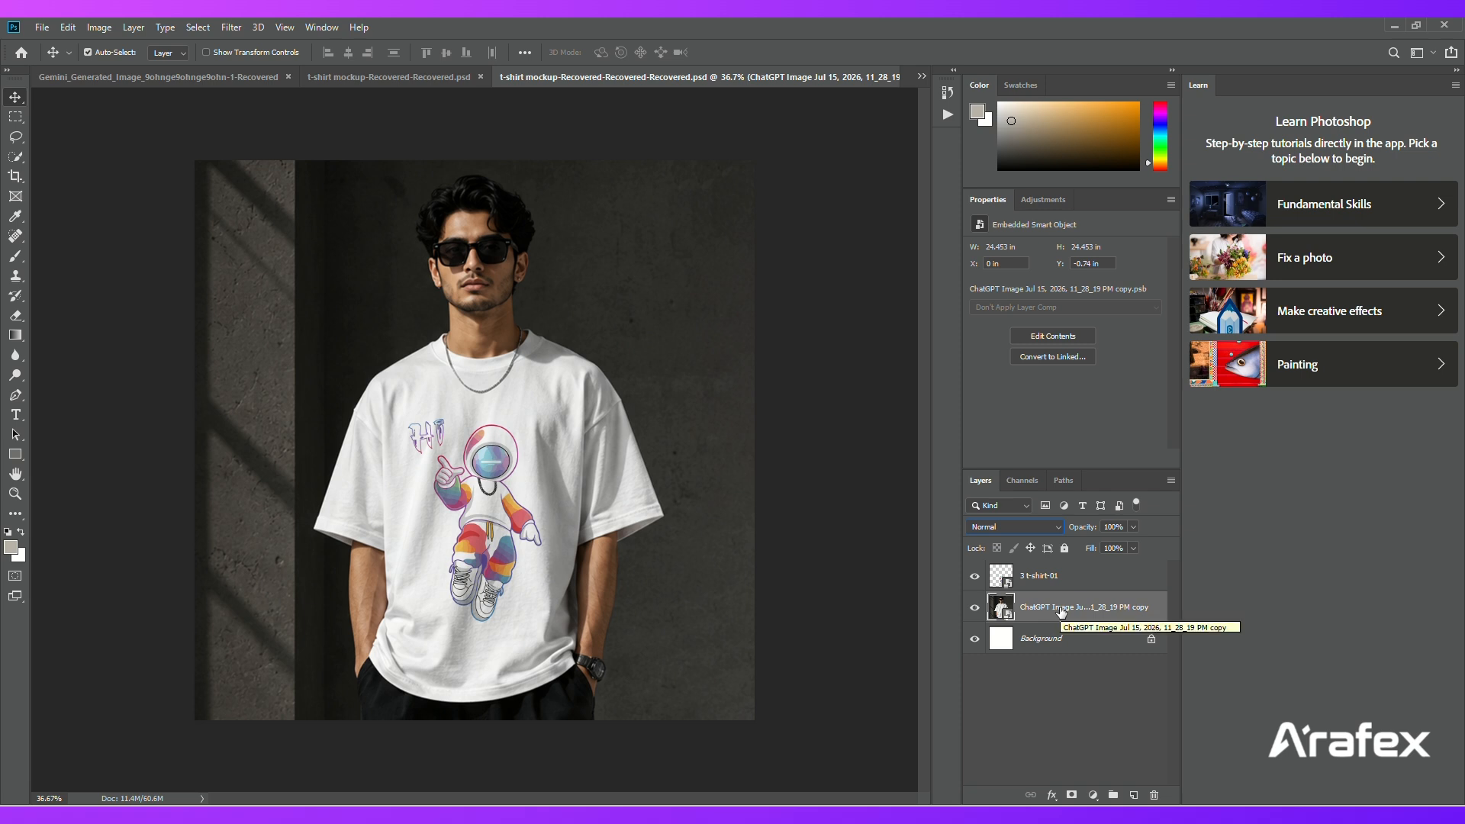
pyautogui.rightClick(1133, 595)
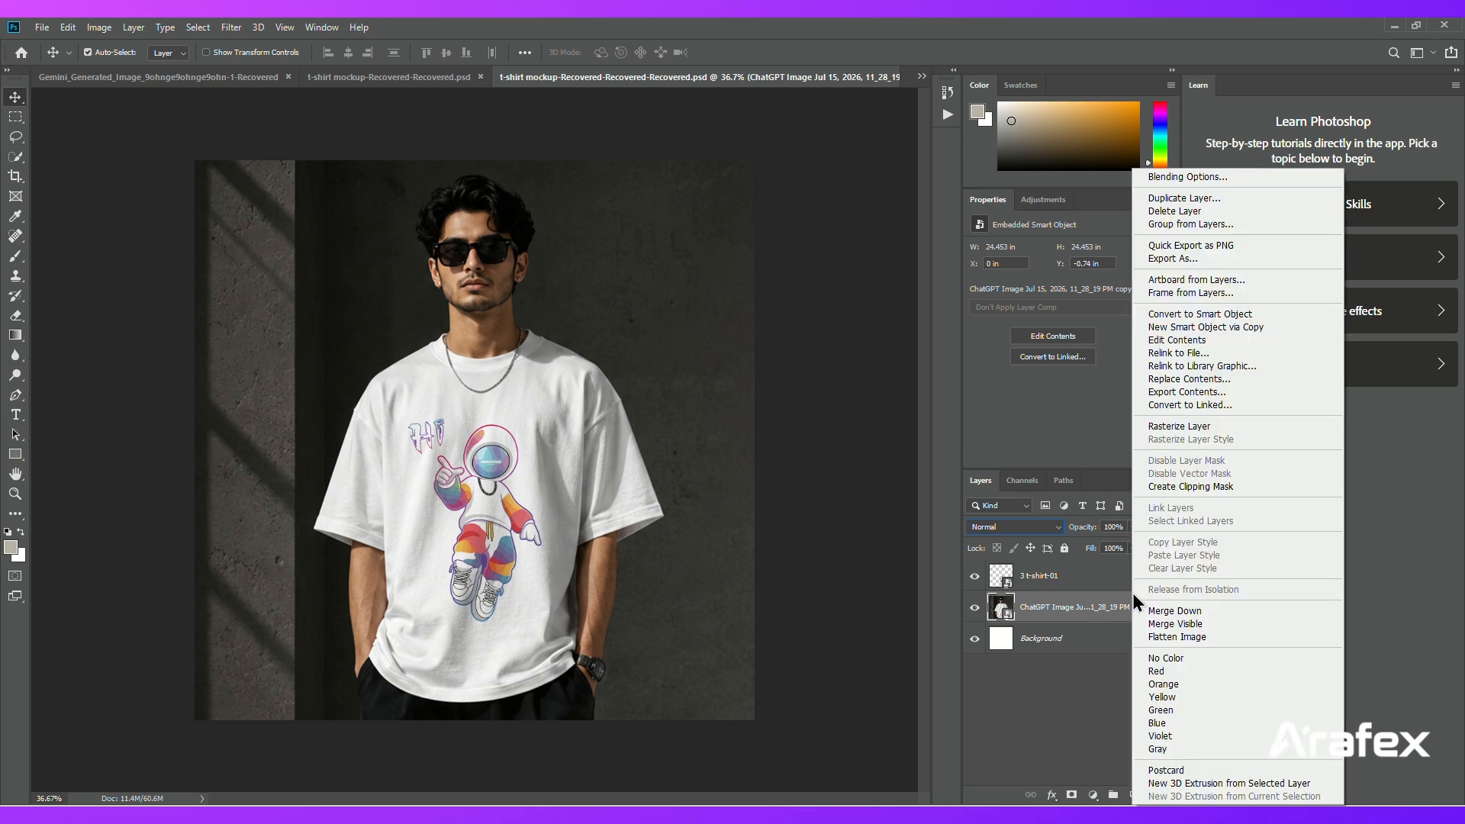
pyautogui.click(1179, 198)
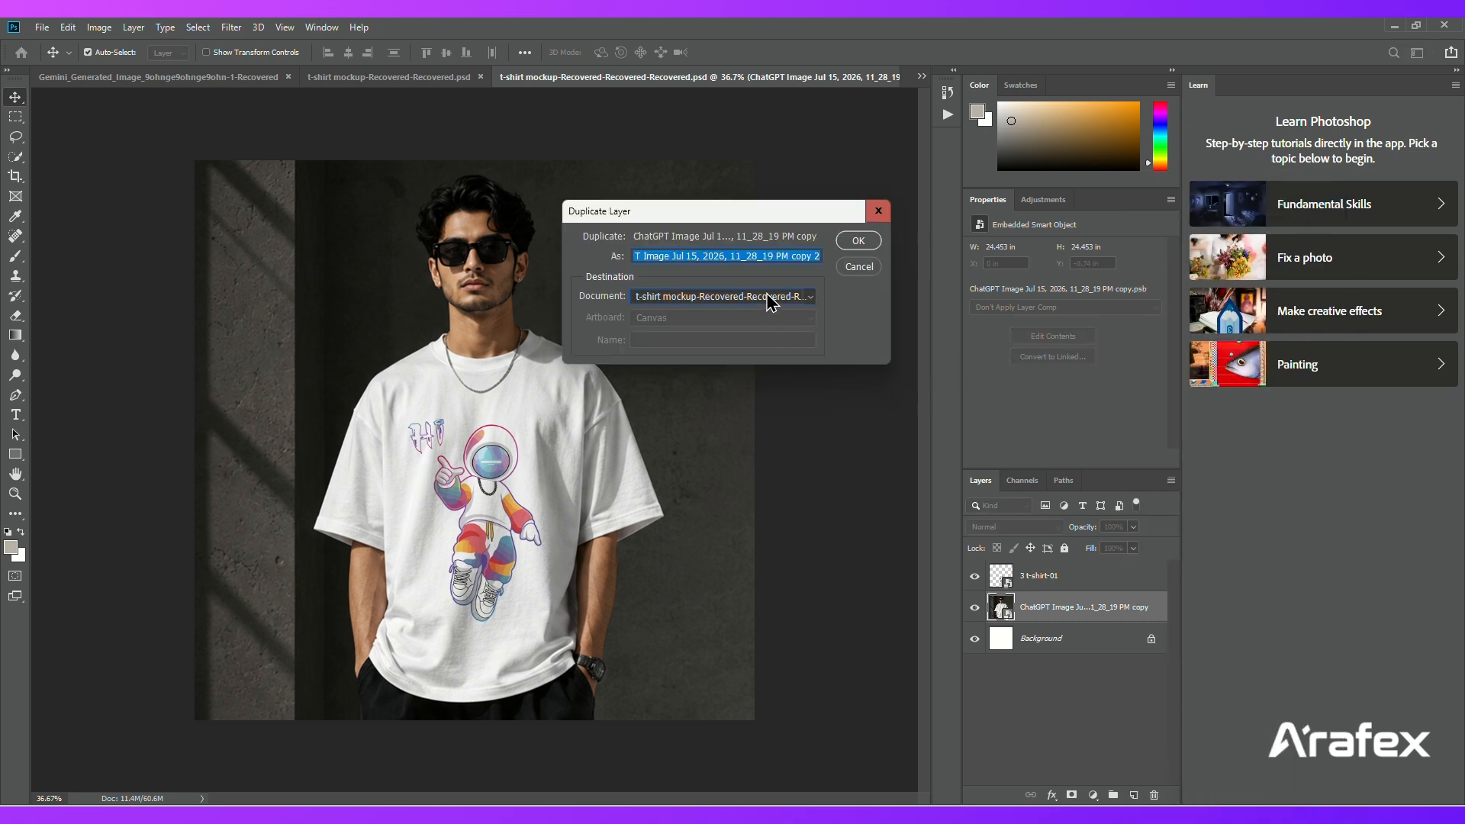
pyautogui.click(766, 297)
pyautogui.click(703, 415)
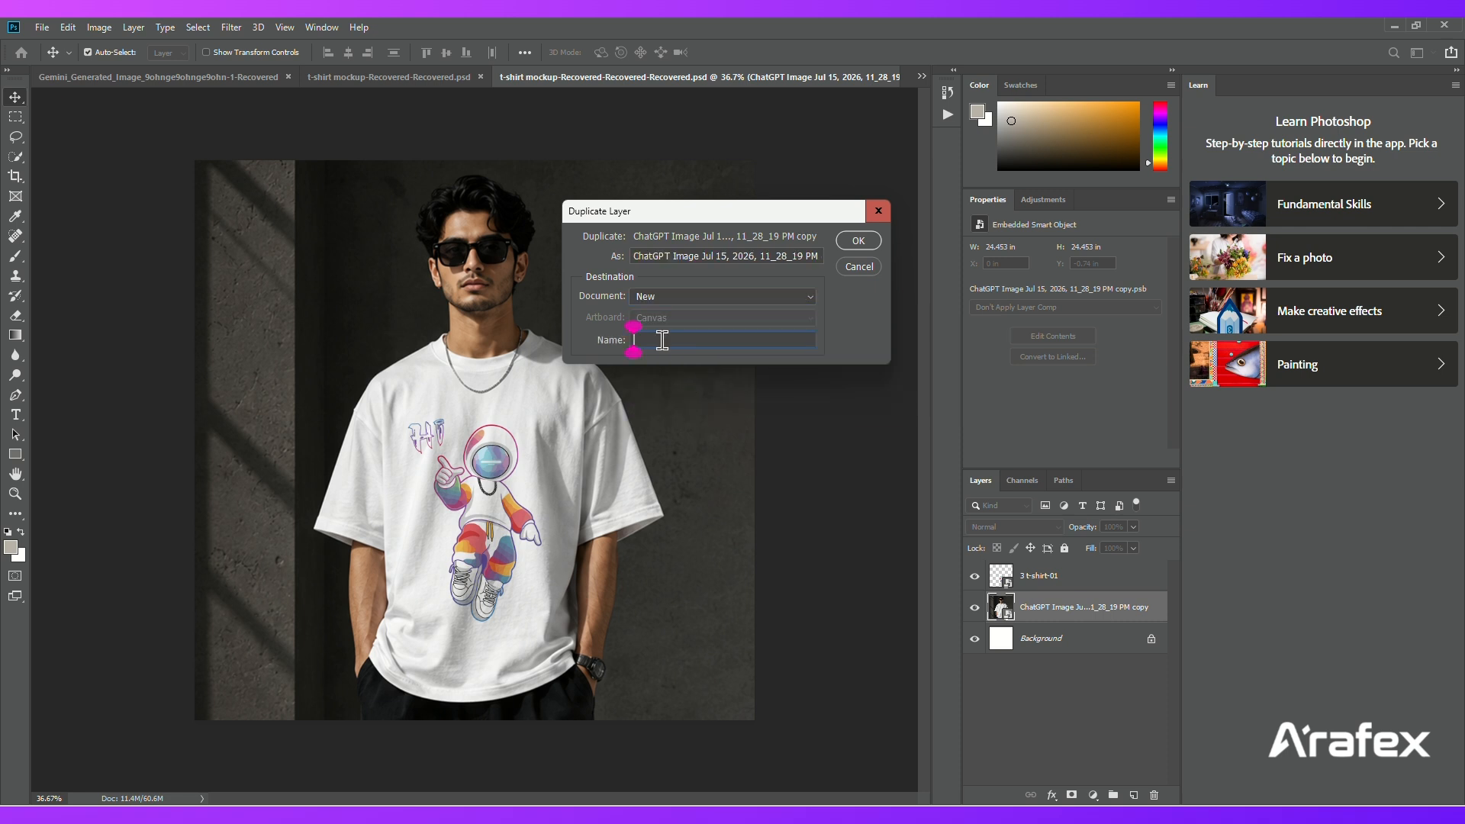
pyautogui.write('dis')
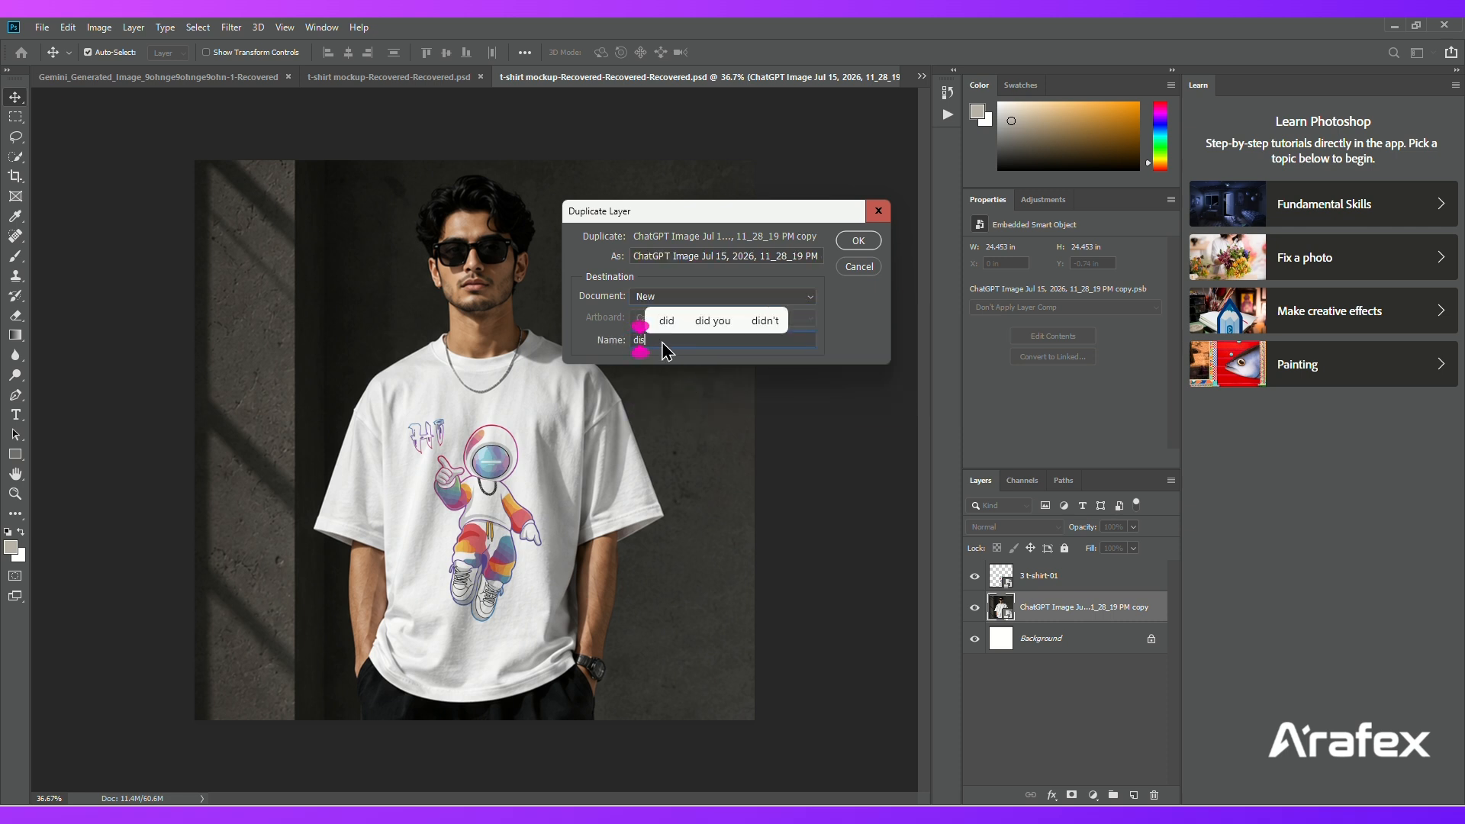
pyautogui.write('ple')
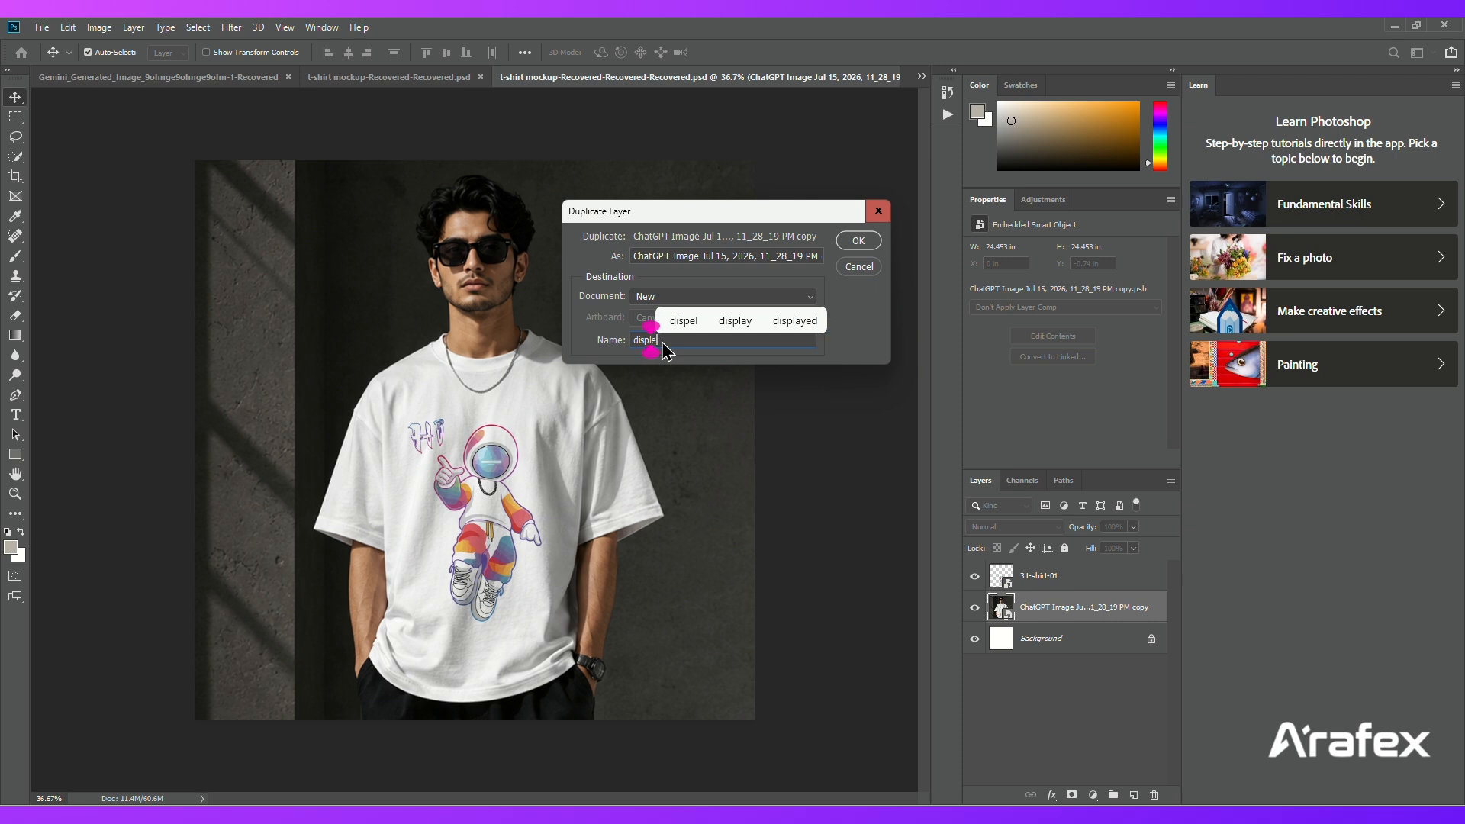
pyautogui.write('a')
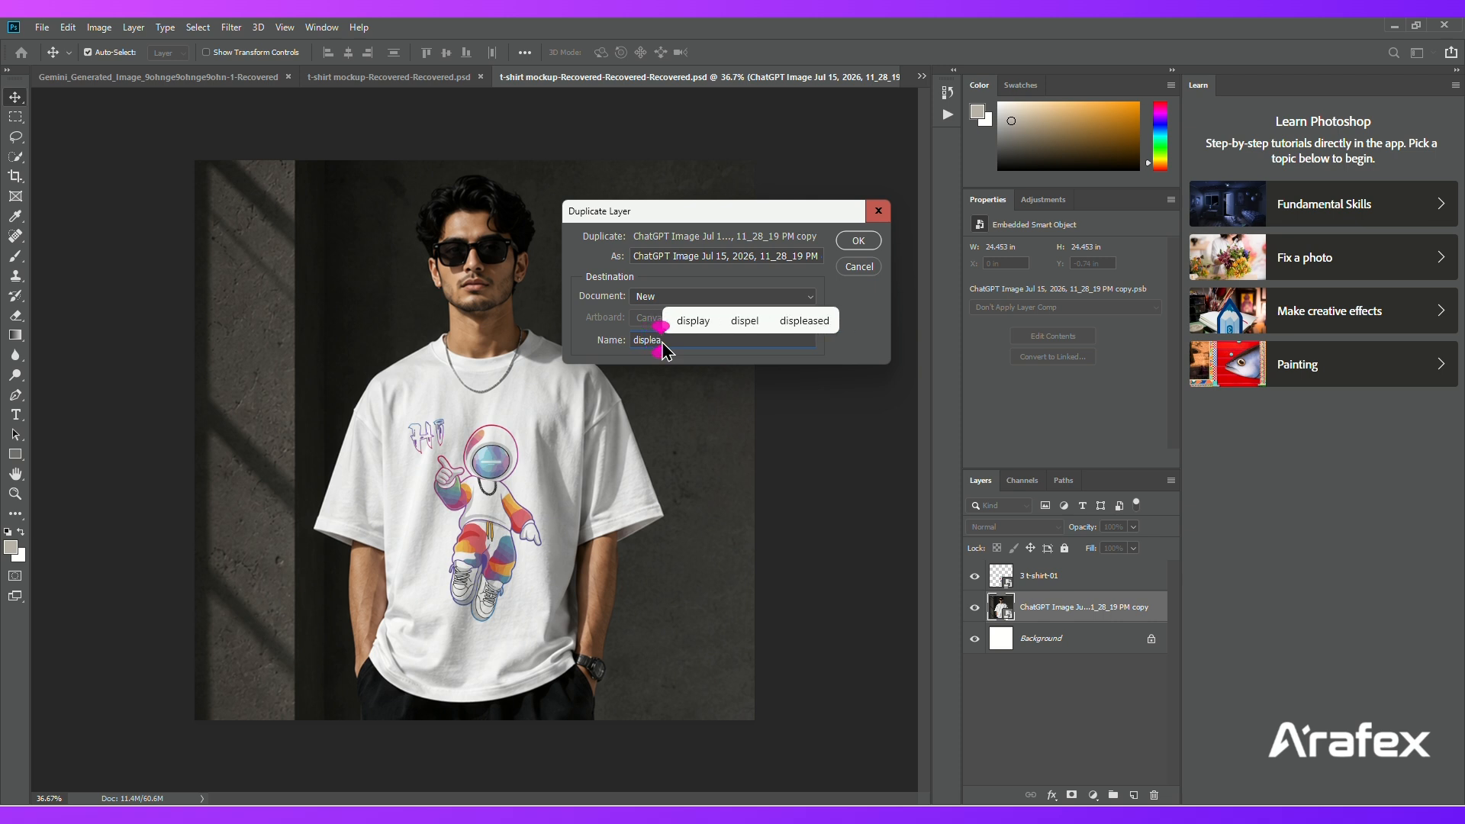
pyautogui.write('ment')
pyautogui.rightClick(664, 343)
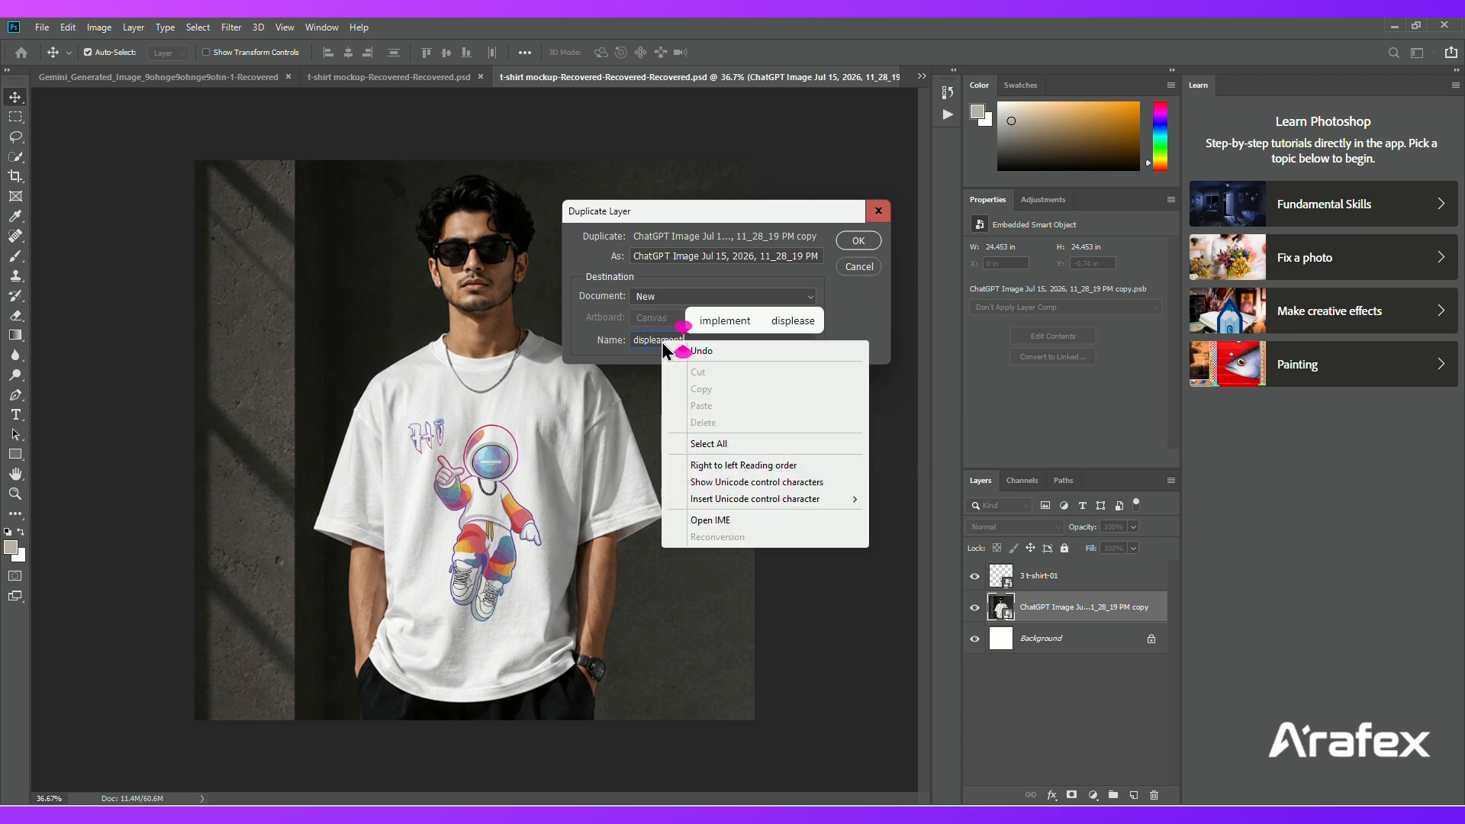
pyautogui.click(659, 341)
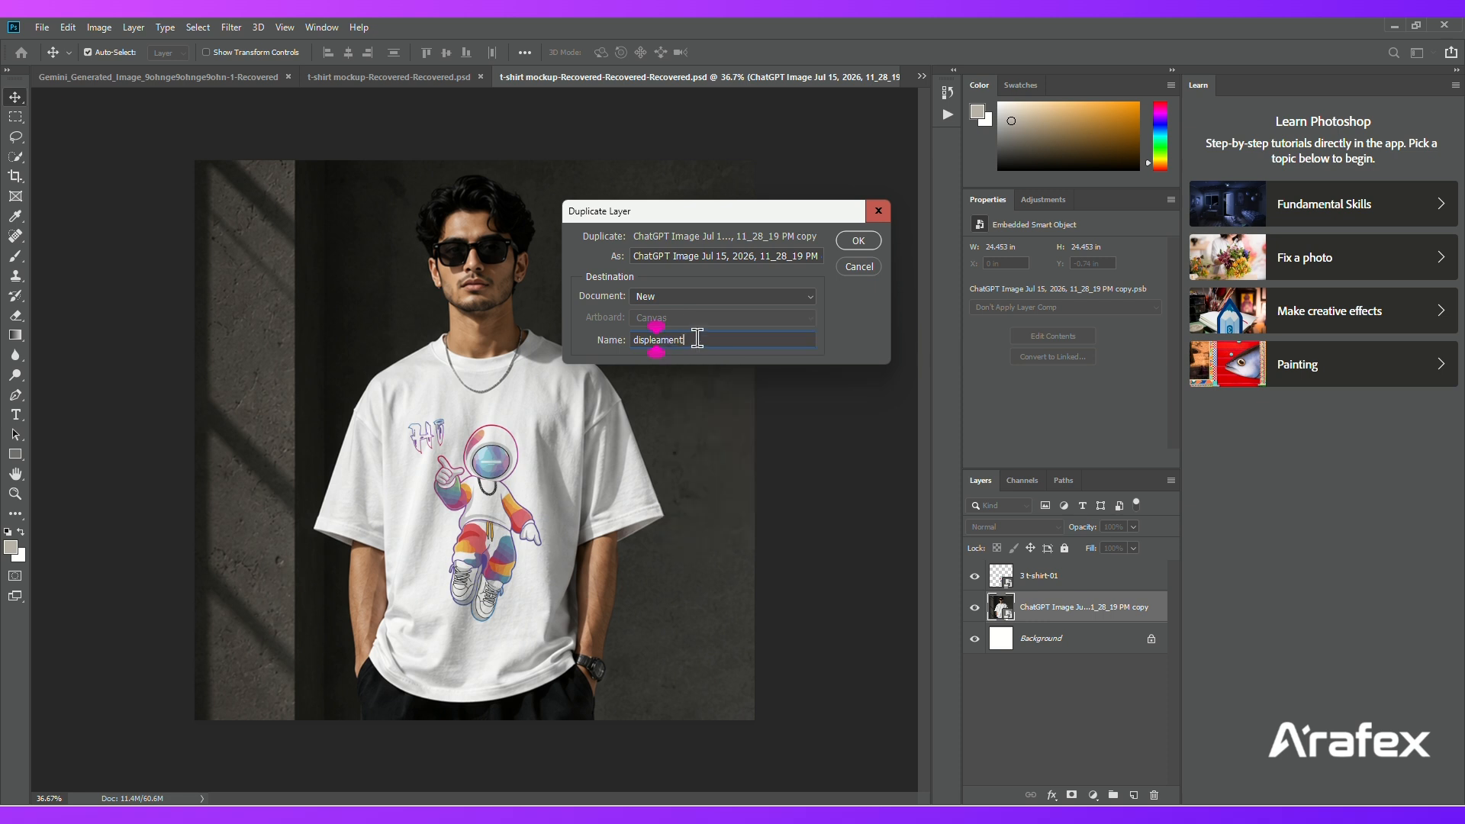
pyautogui.click(872, 244)
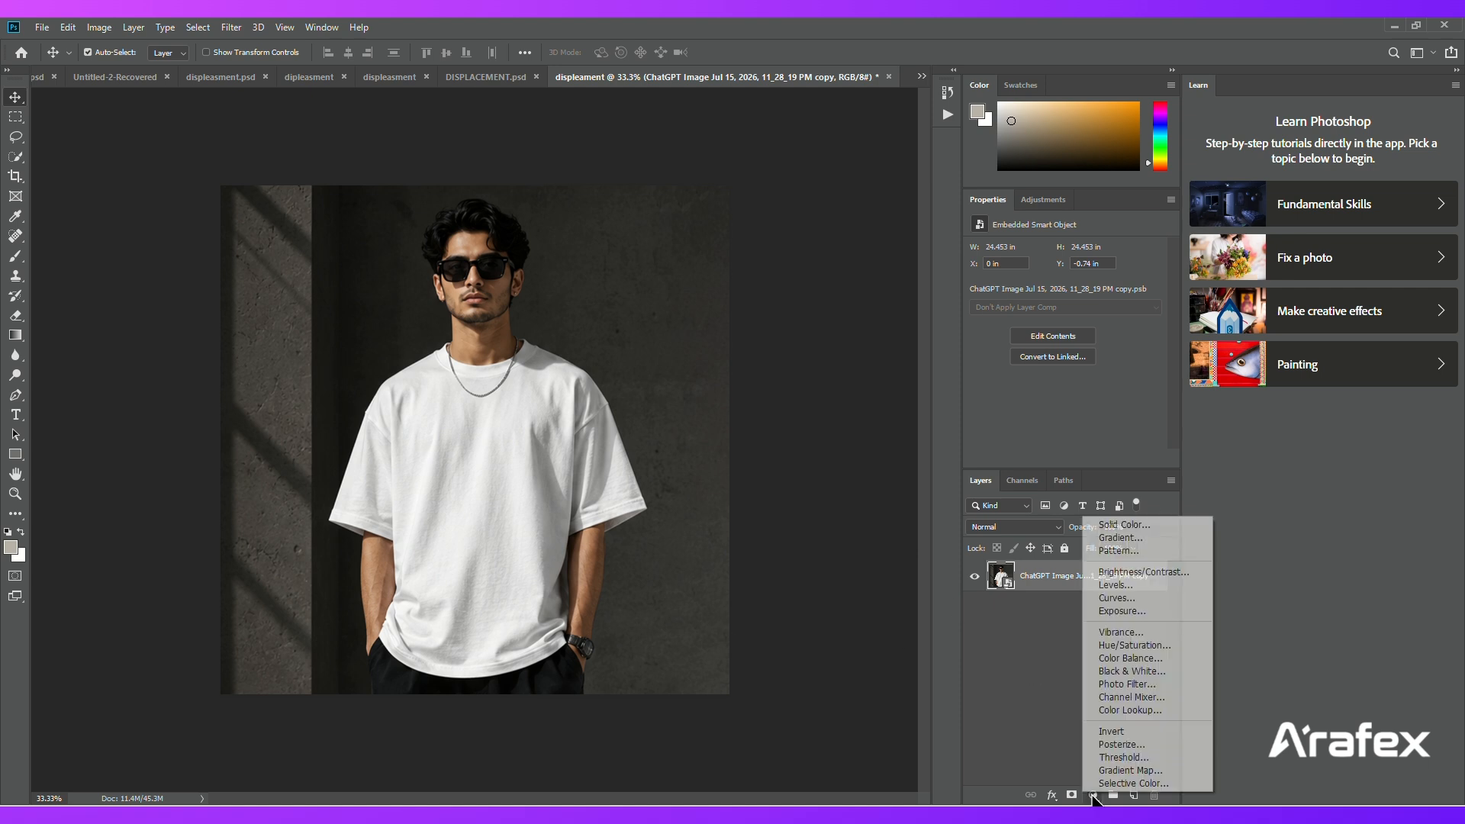
# Add a Black & White adjustment layer above the photo
pyautogui.click(1093, 795)
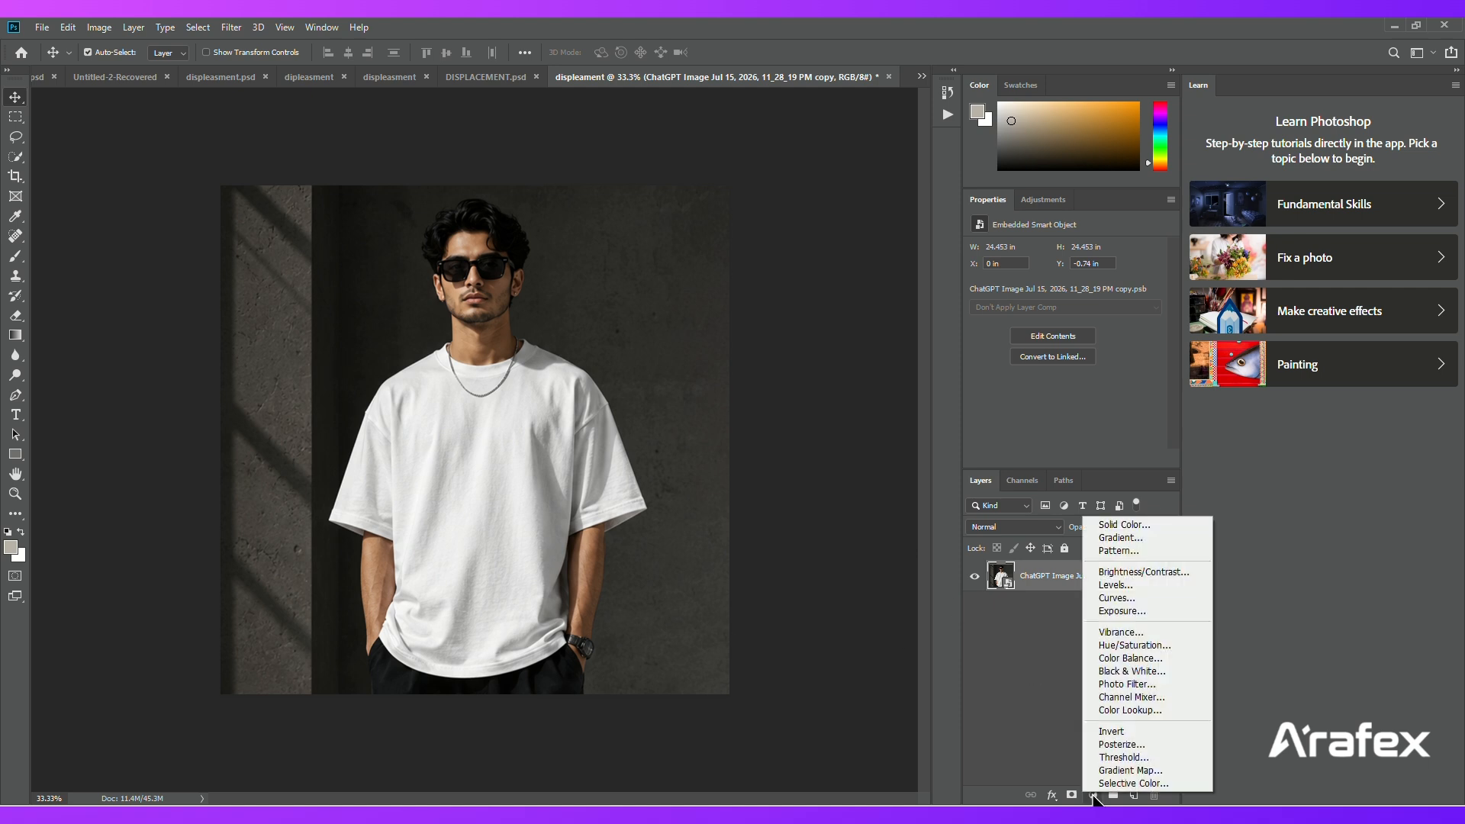
pyautogui.click(1138, 674)
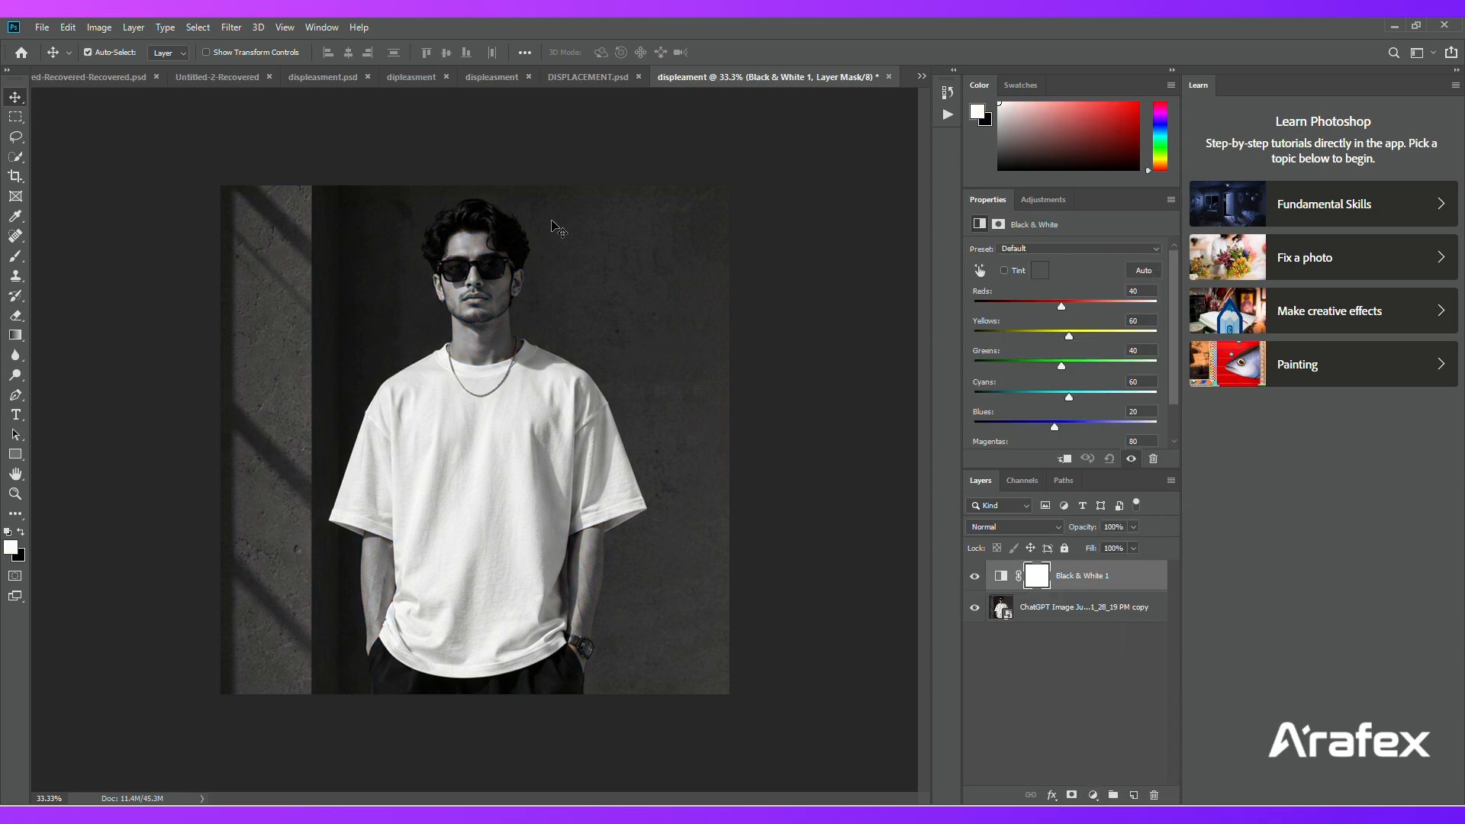
# Save the black-and-white document as displeament in Photoshop format in Downloads, replacing the existing file, and close it
pyautogui.click(39, 28)
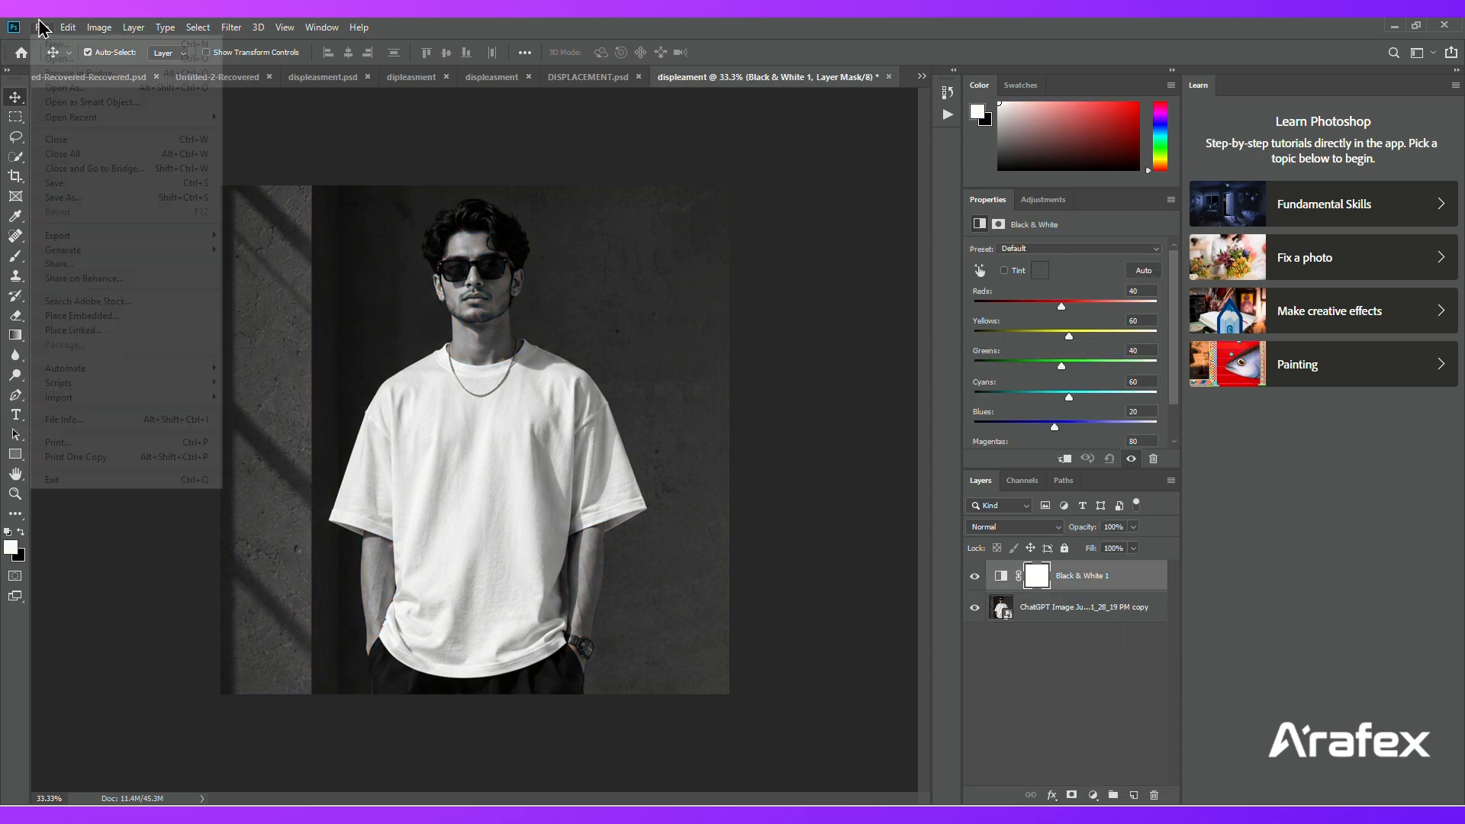
pyautogui.click(77, 203)
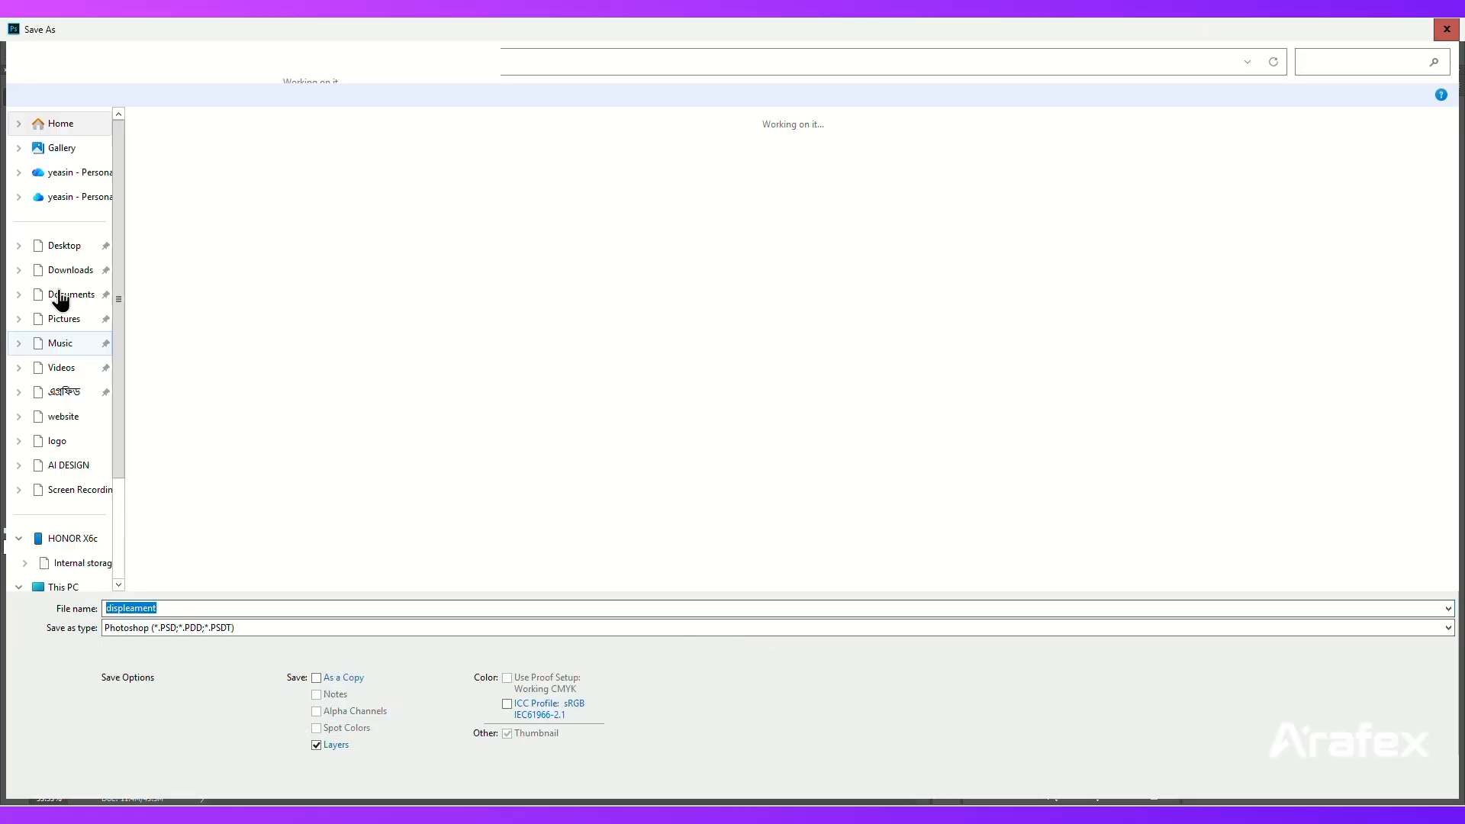
pyautogui.click(67, 275)
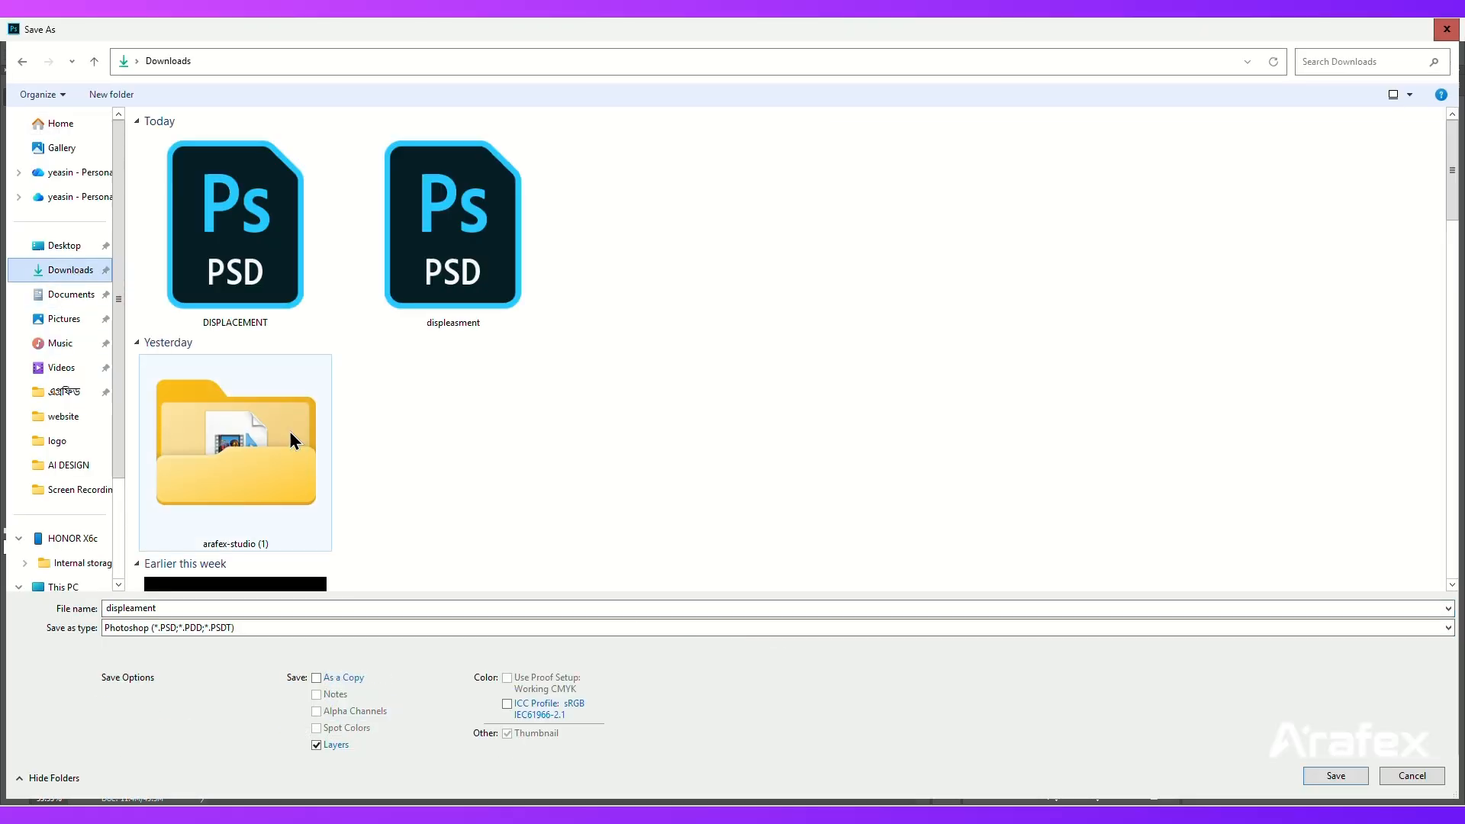
pyautogui.click(1337, 777)
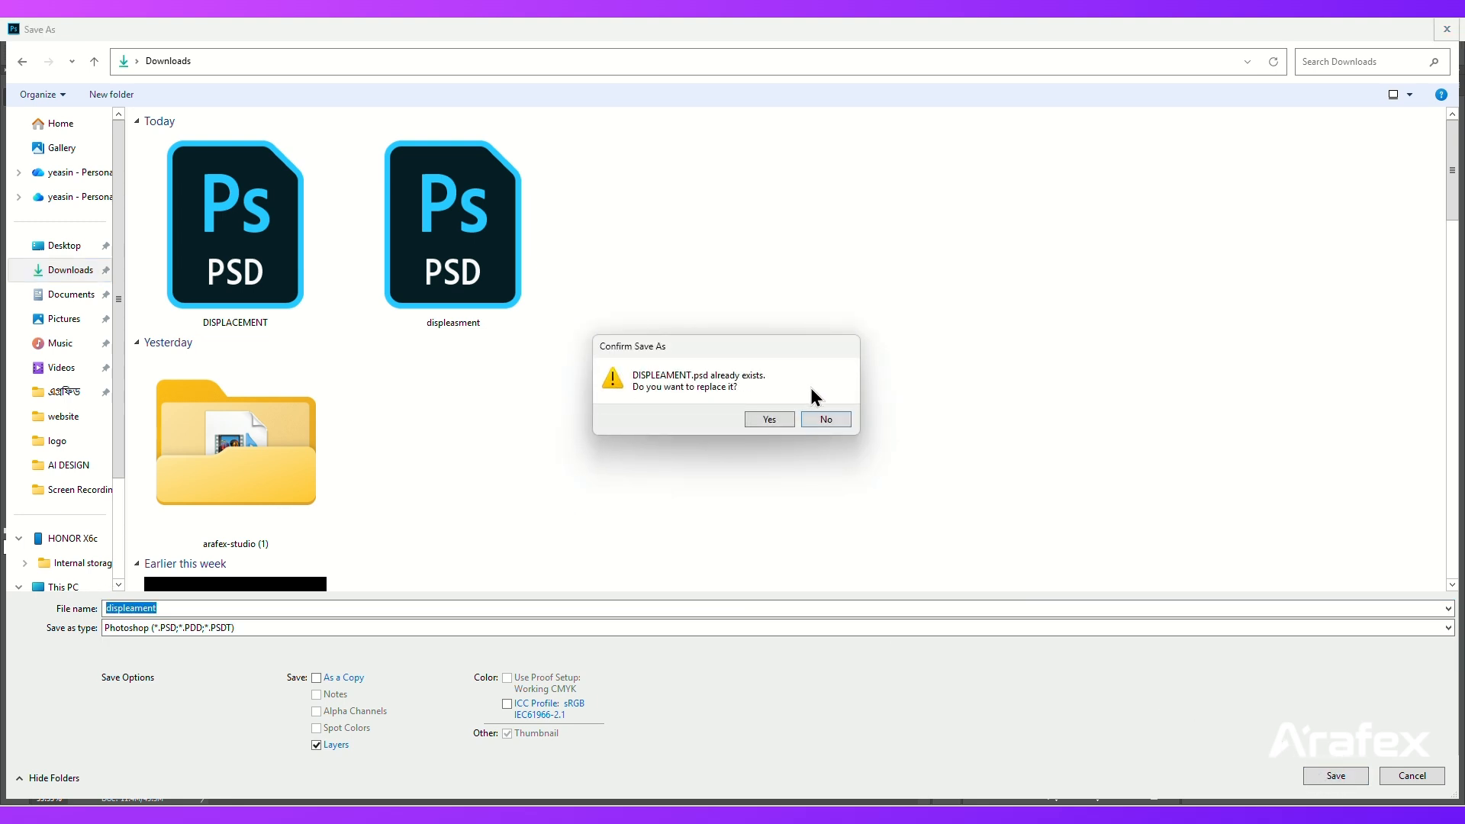
pyautogui.click(767, 420)
pyautogui.click(901, 244)
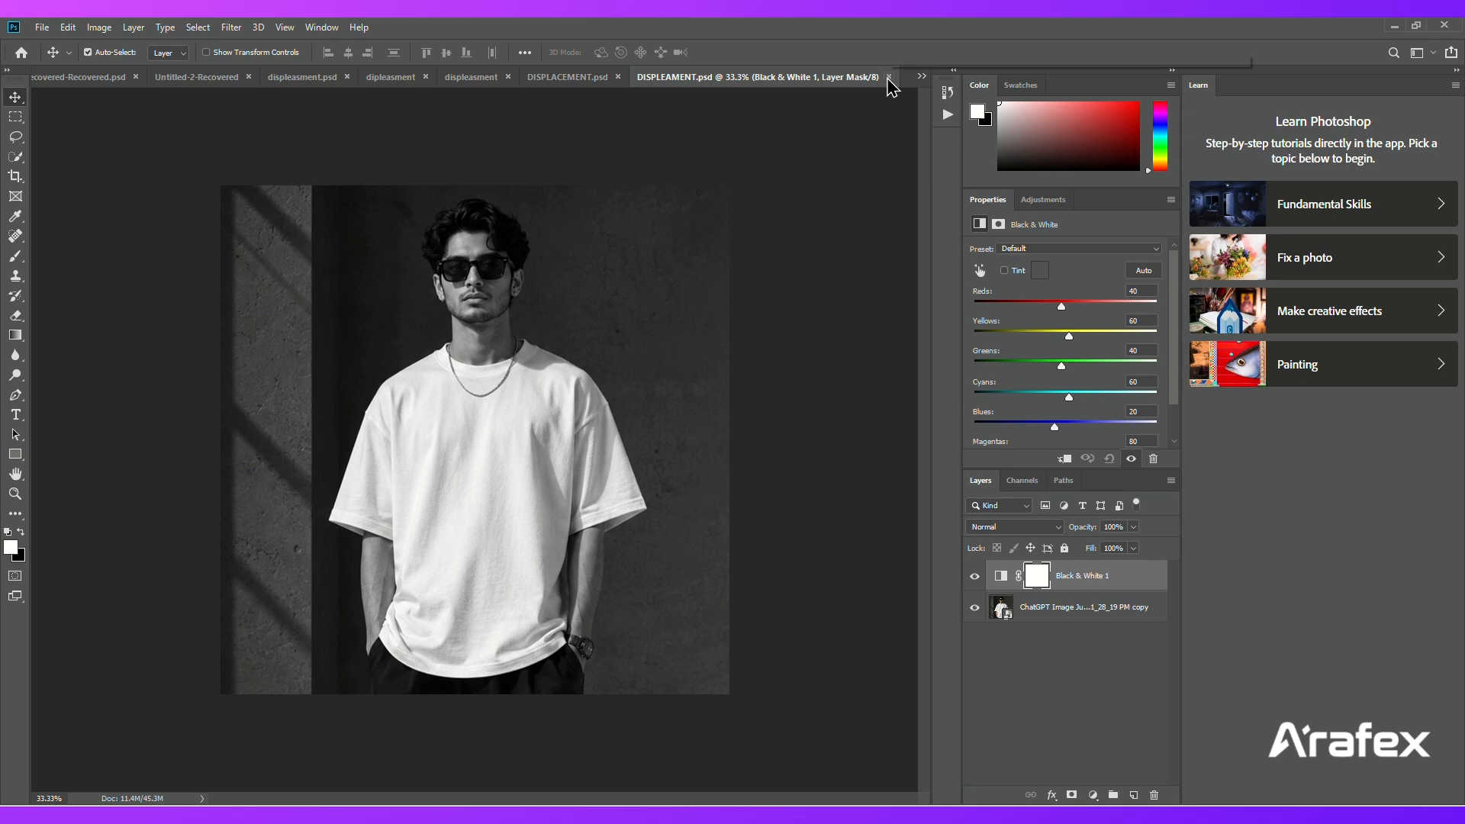
pyautogui.click(889, 77)
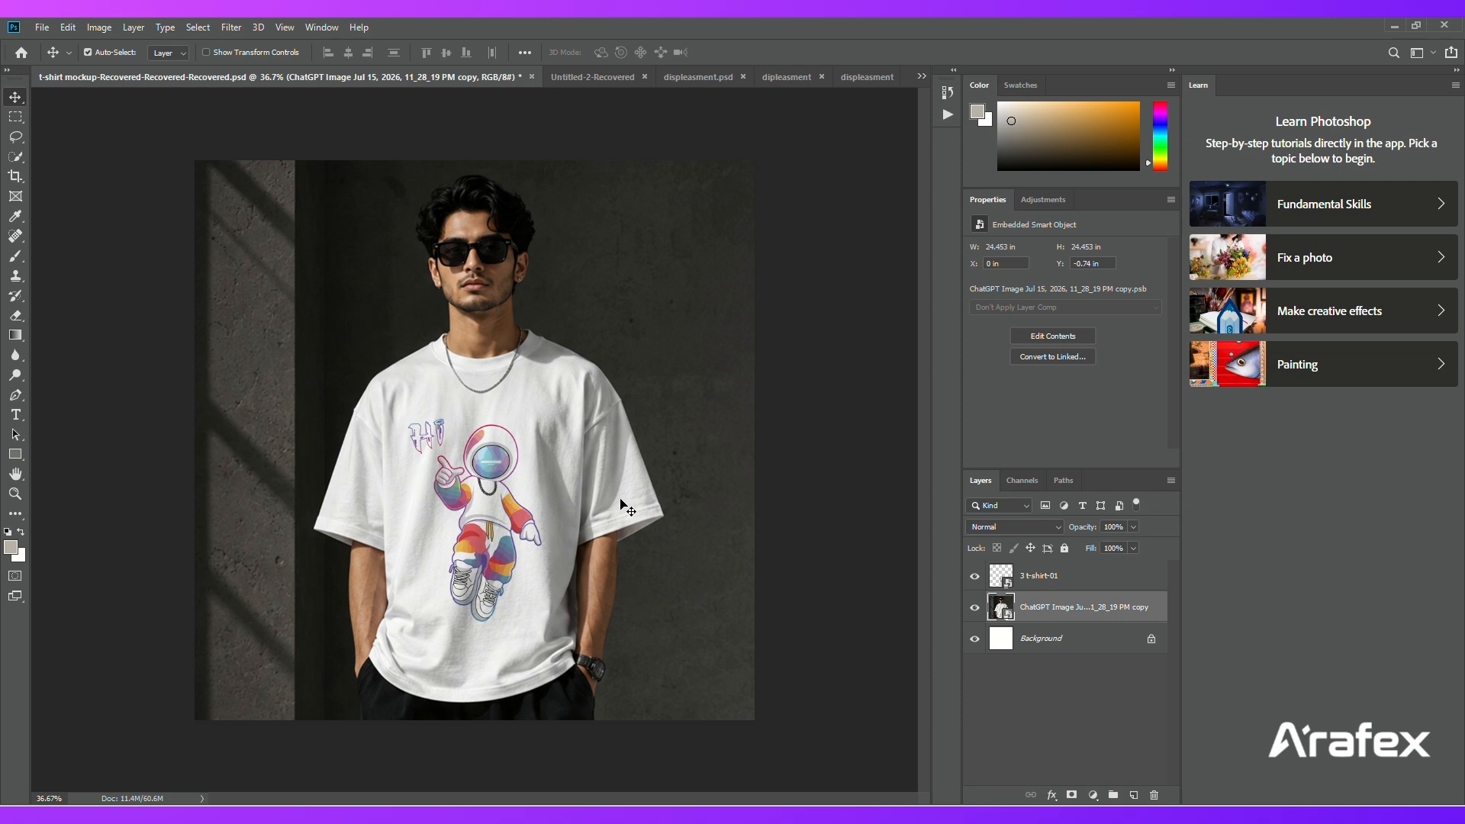
# Apply a Displace filter to the 3 t-shirt-01 layer at 10 horizontal and vertical scale, using DISPLEAMENT as the displacement map
pyautogui.click(1041, 576)
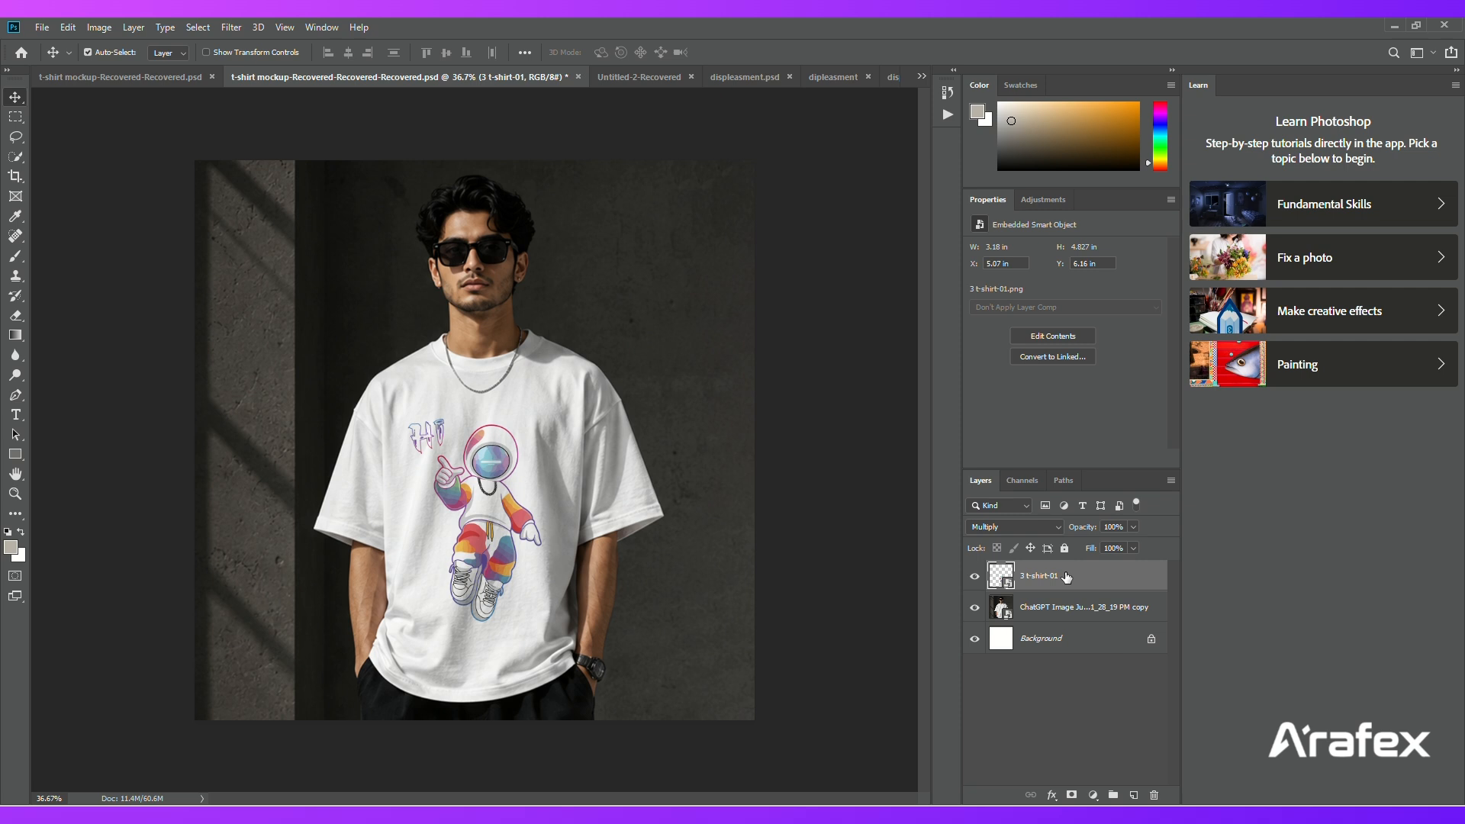
pyautogui.click(229, 29)
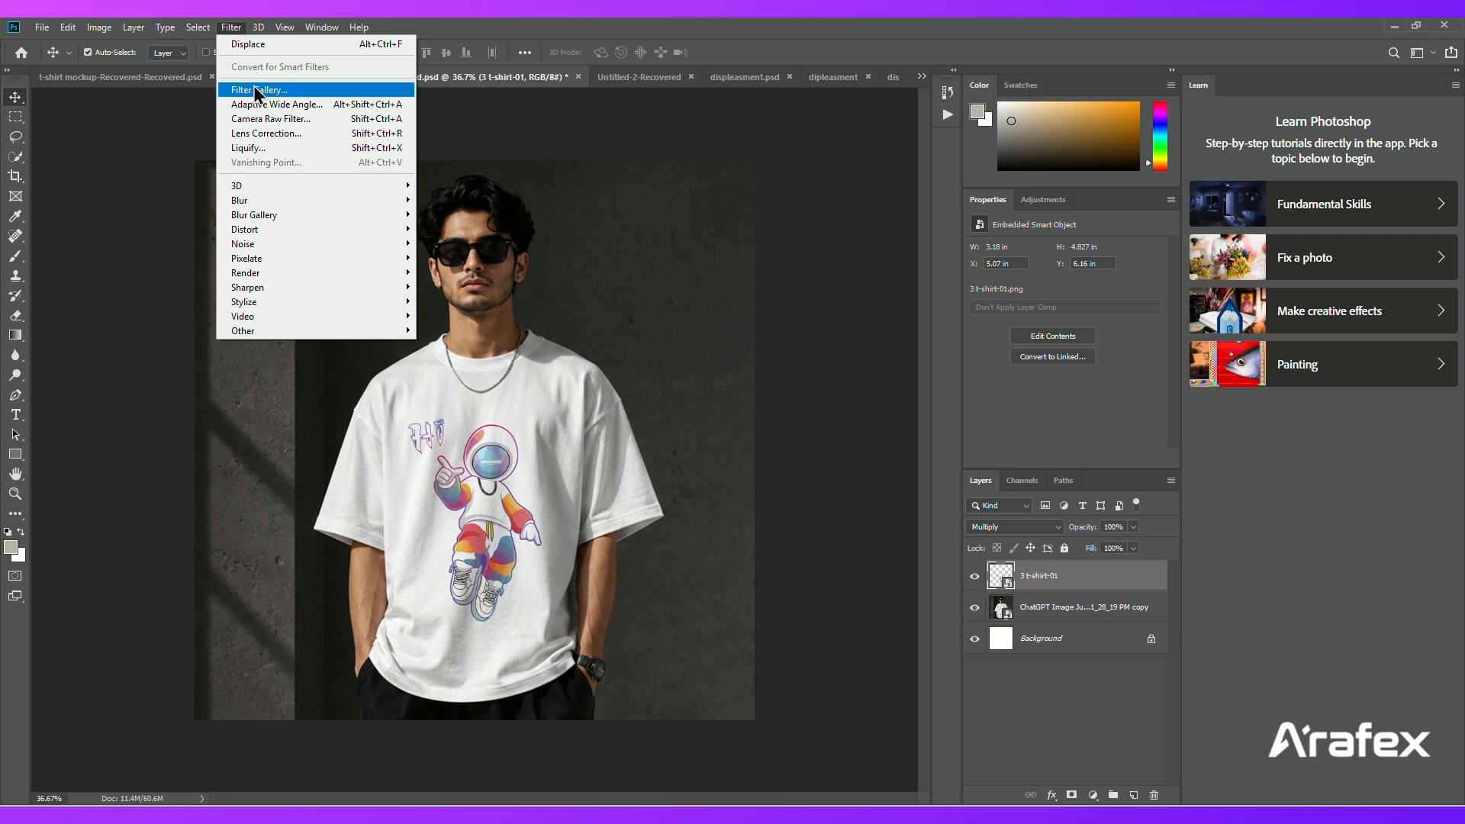
pyautogui.moveTo(283, 232)
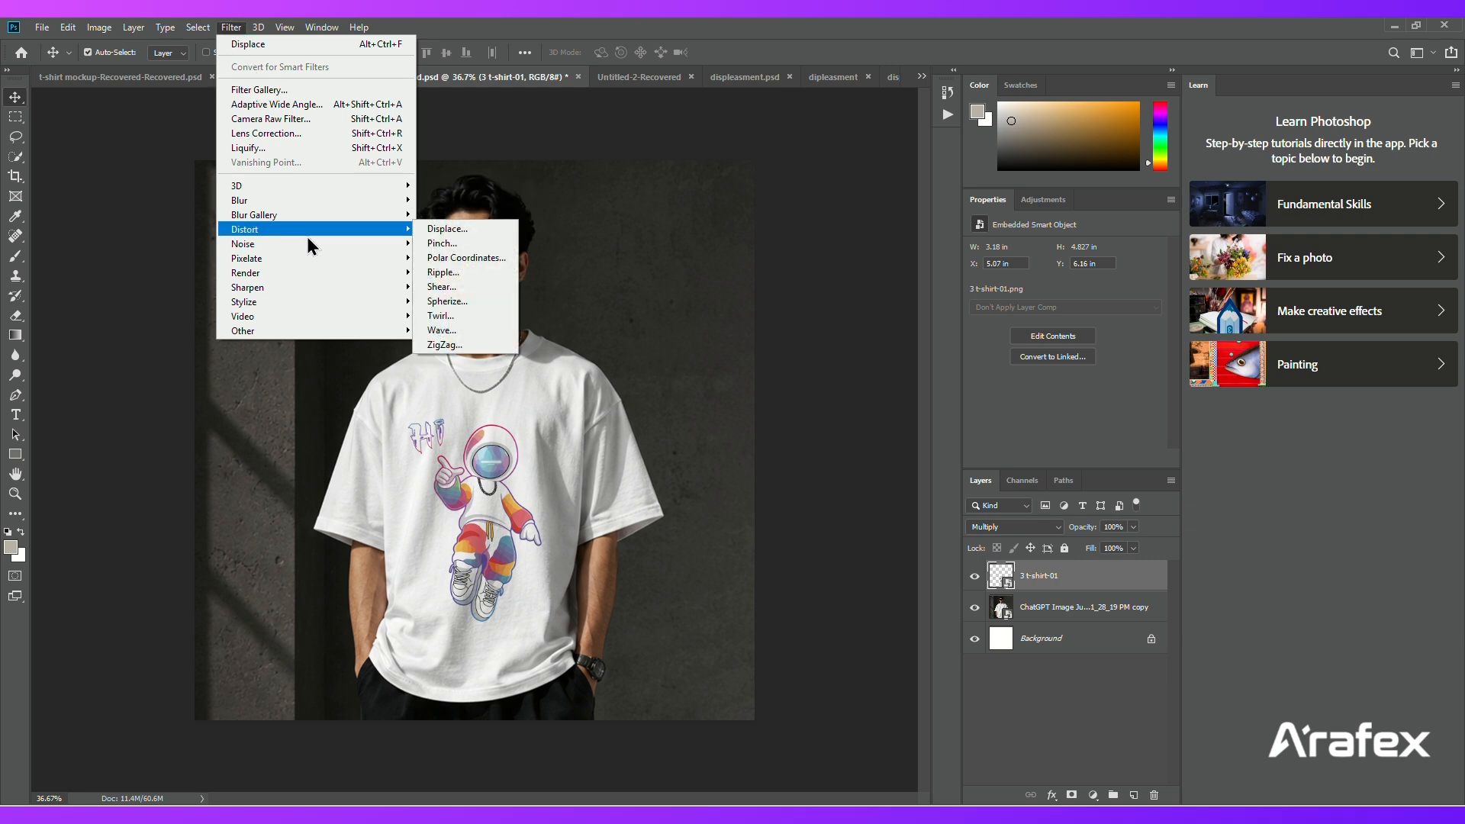
pyautogui.click(456, 230)
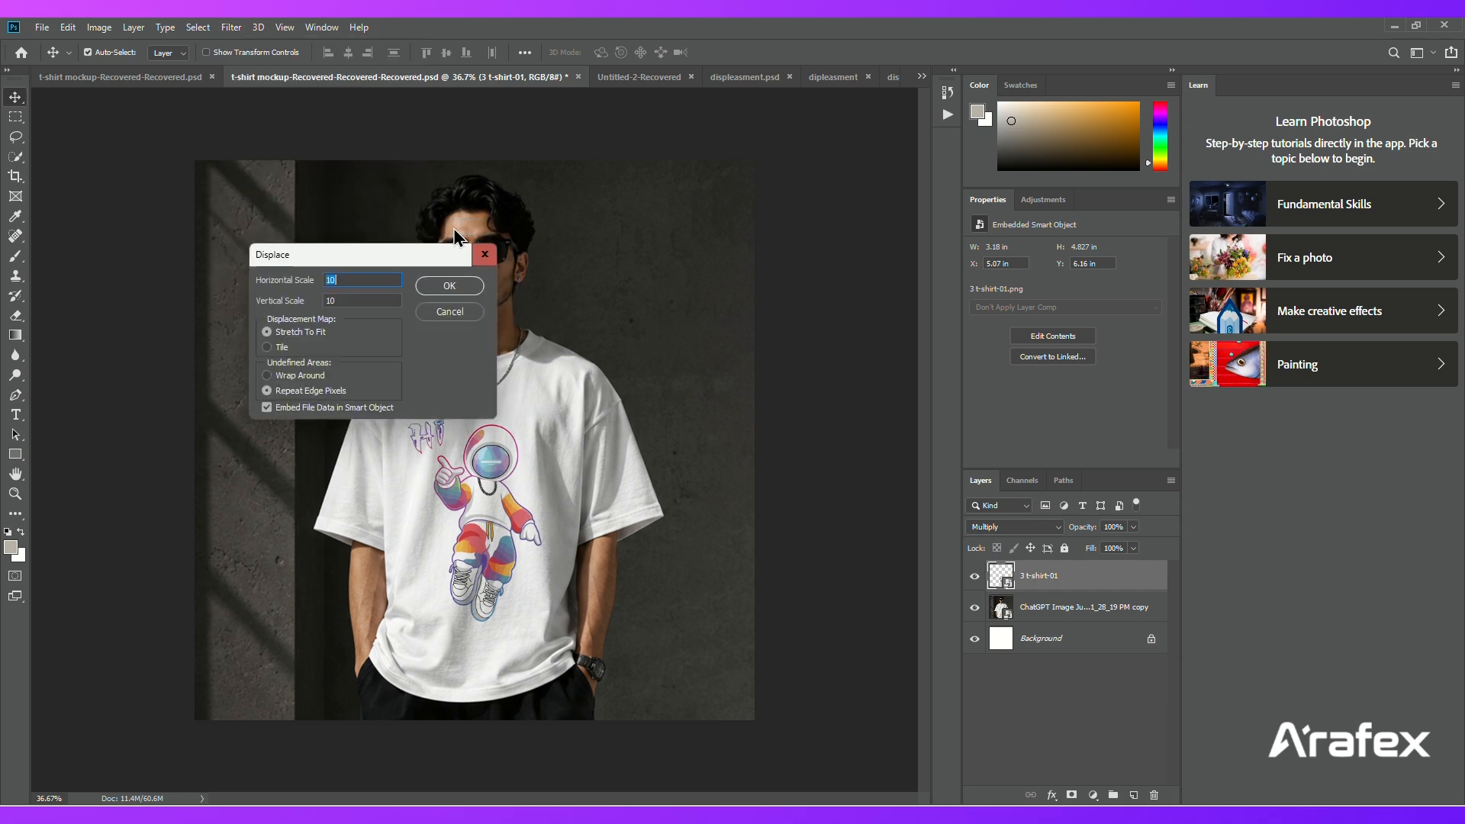
pyautogui.click(450, 287)
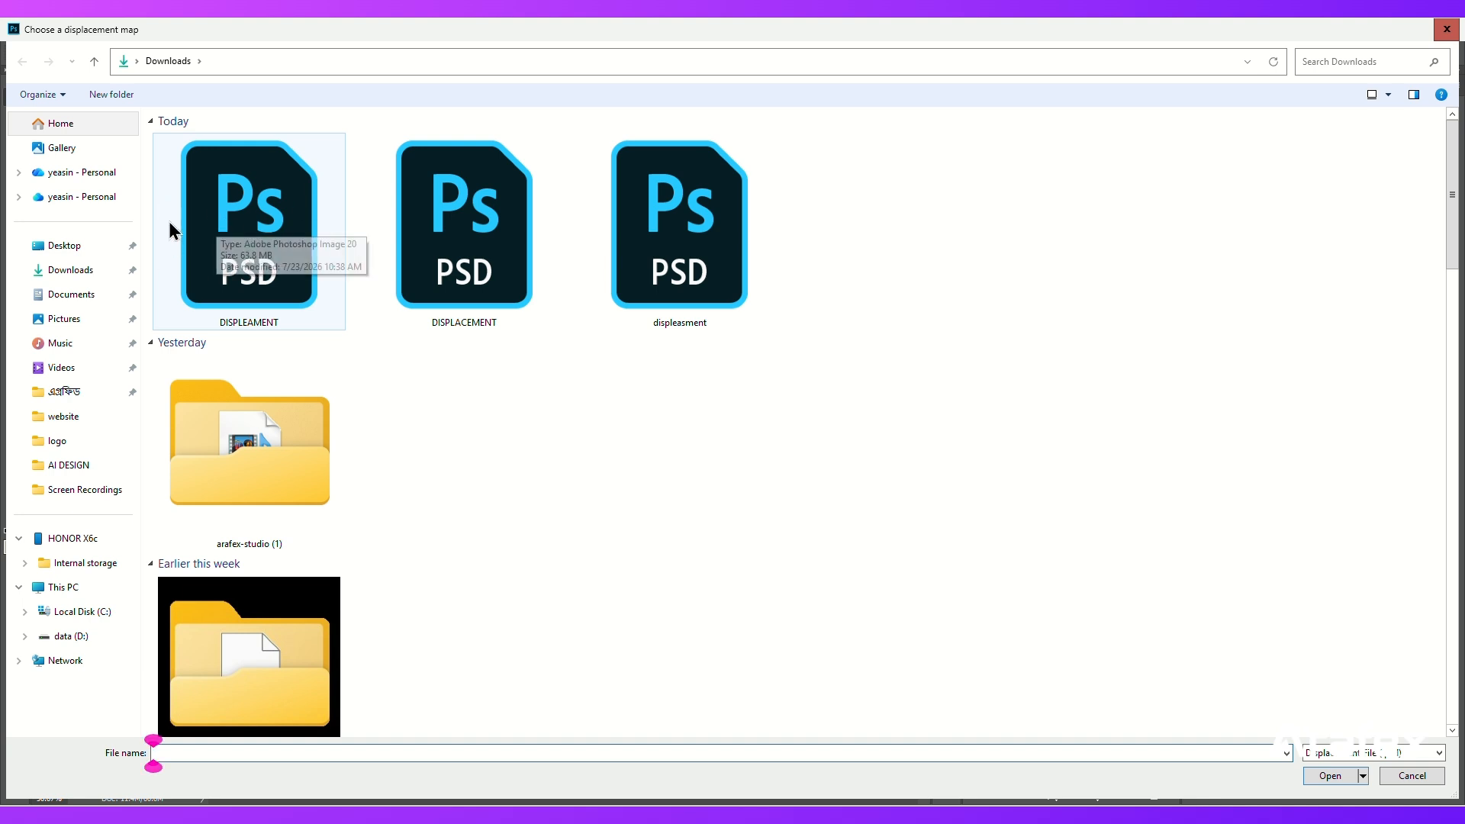
pyautogui.click(219, 196)
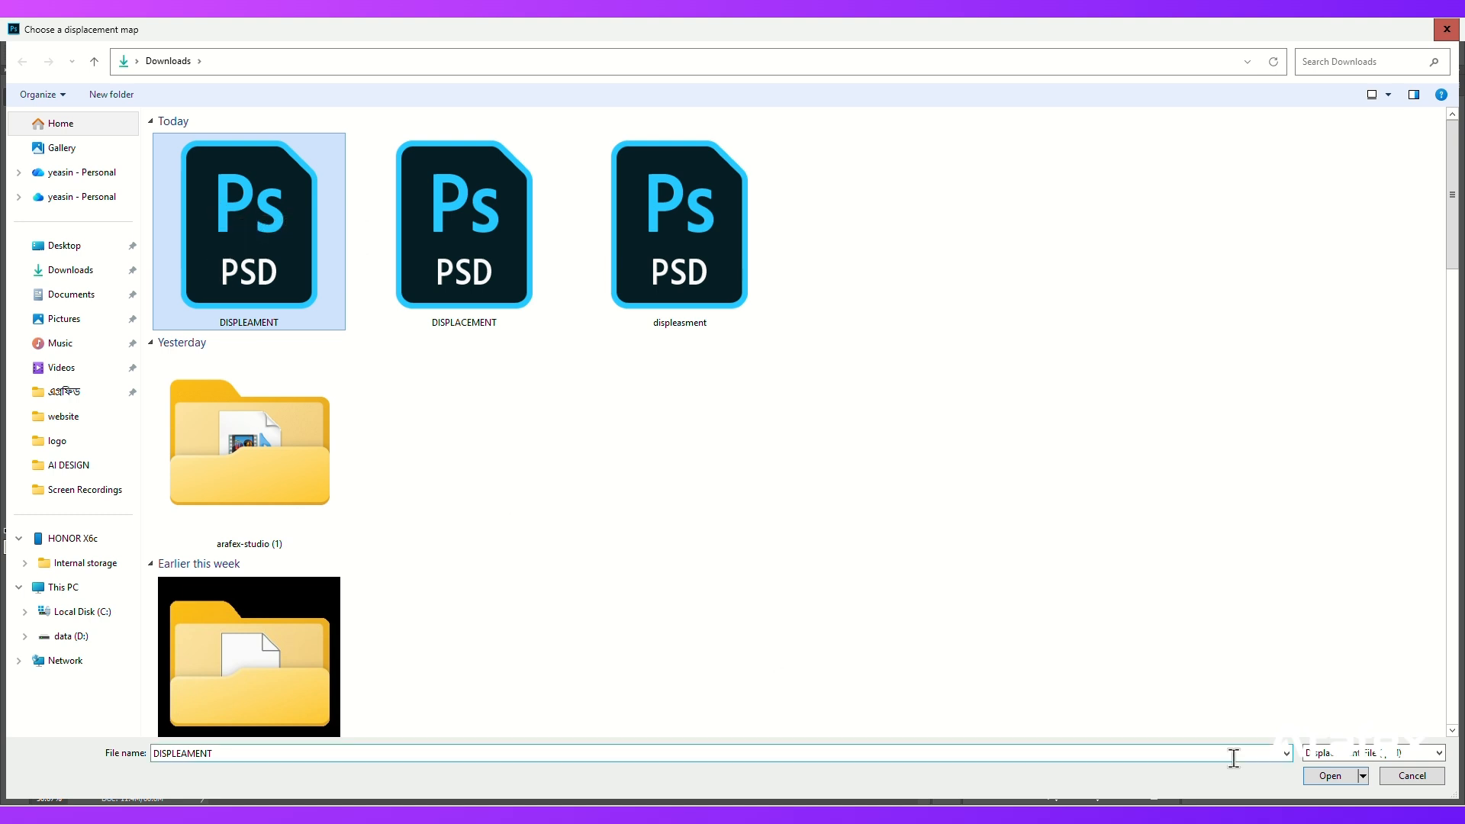
pyautogui.click(735, 288)
pyautogui.click(1328, 776)
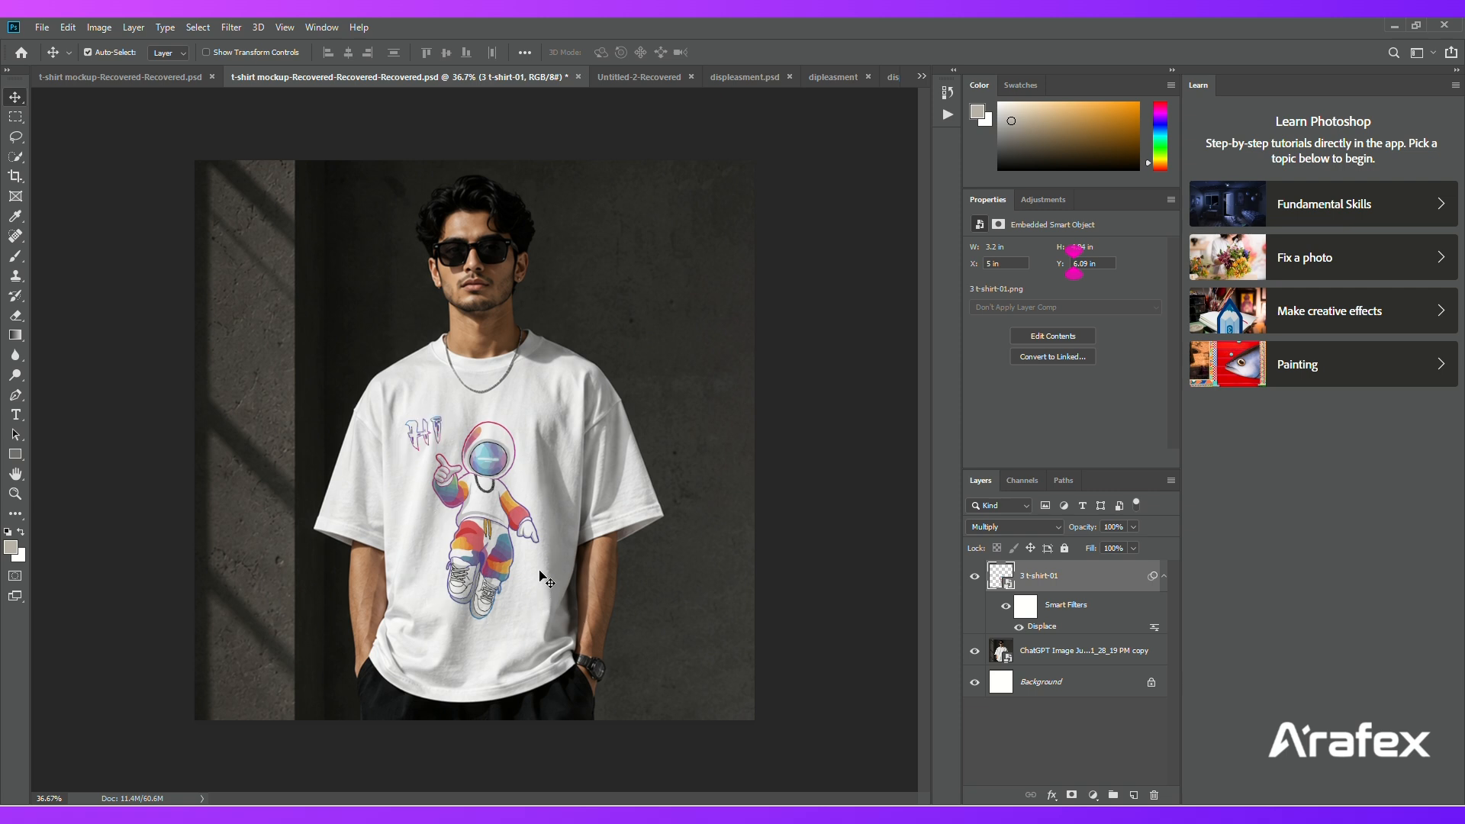
# Toggle the Displace smart filter's visibility off and on twice to compare the artwork with and without distortion
pyautogui.click(1019, 628)
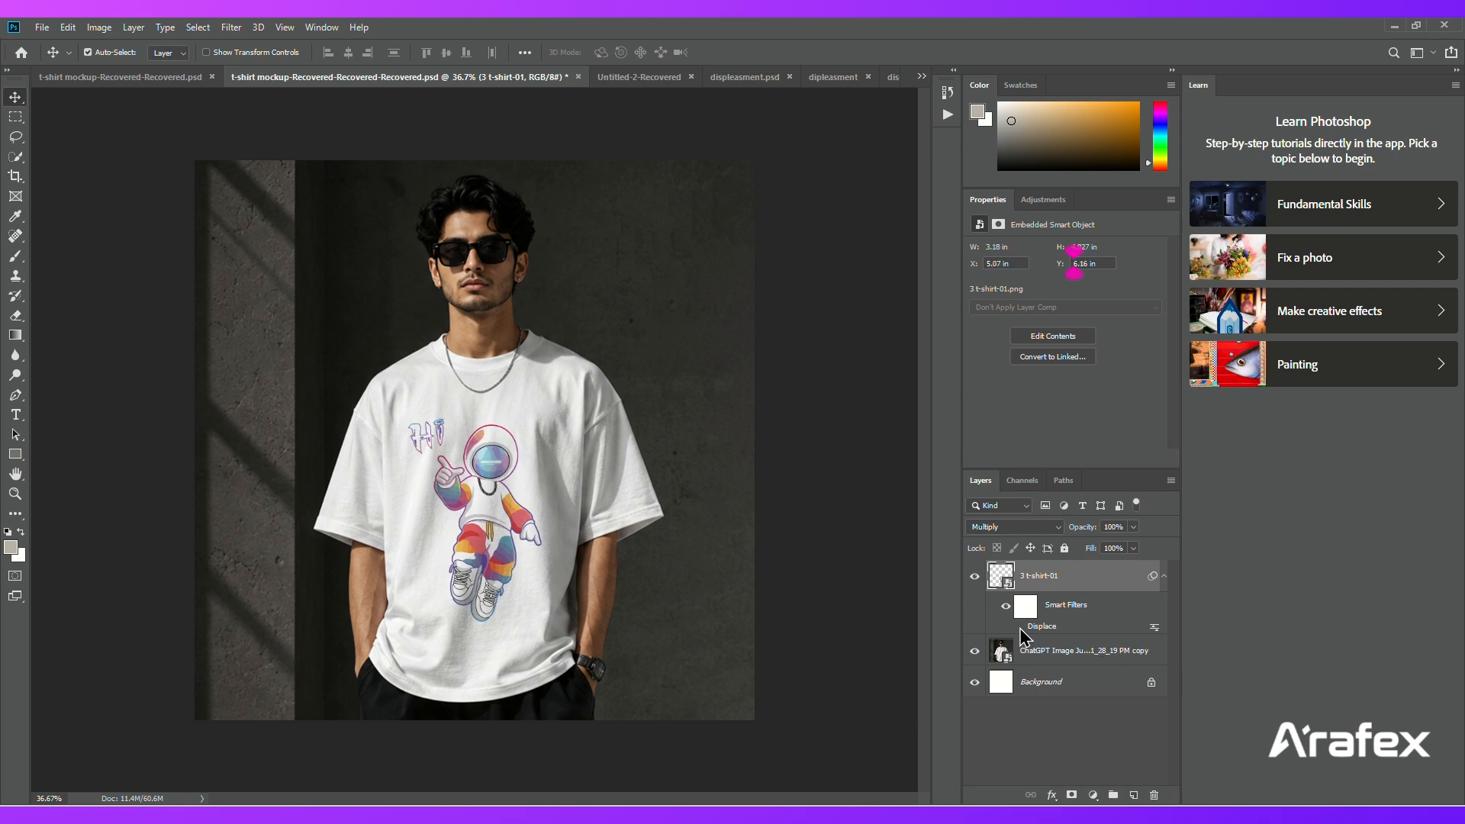
pyautogui.click(1020, 628)
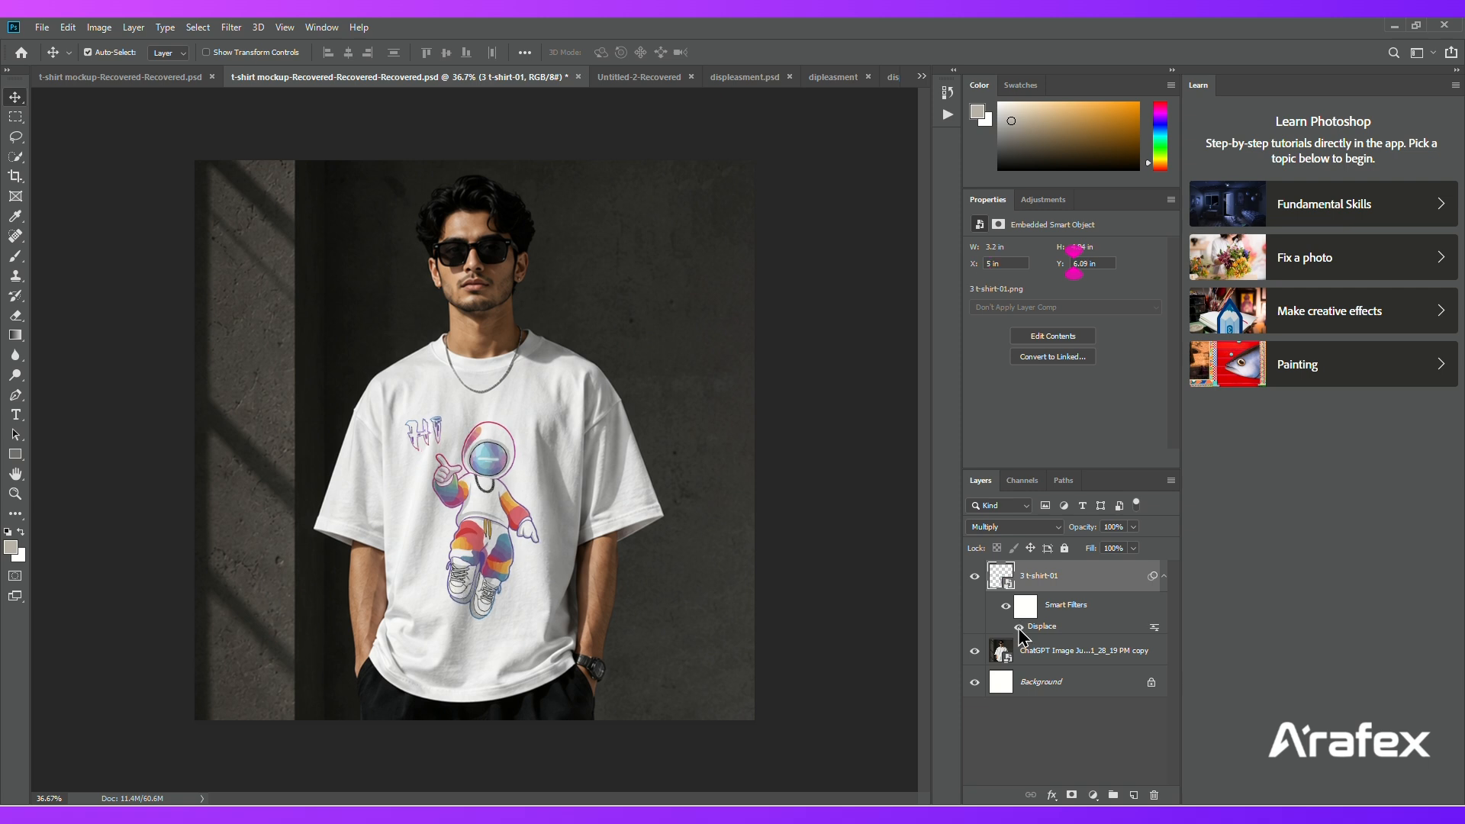
pyautogui.click(1019, 627)
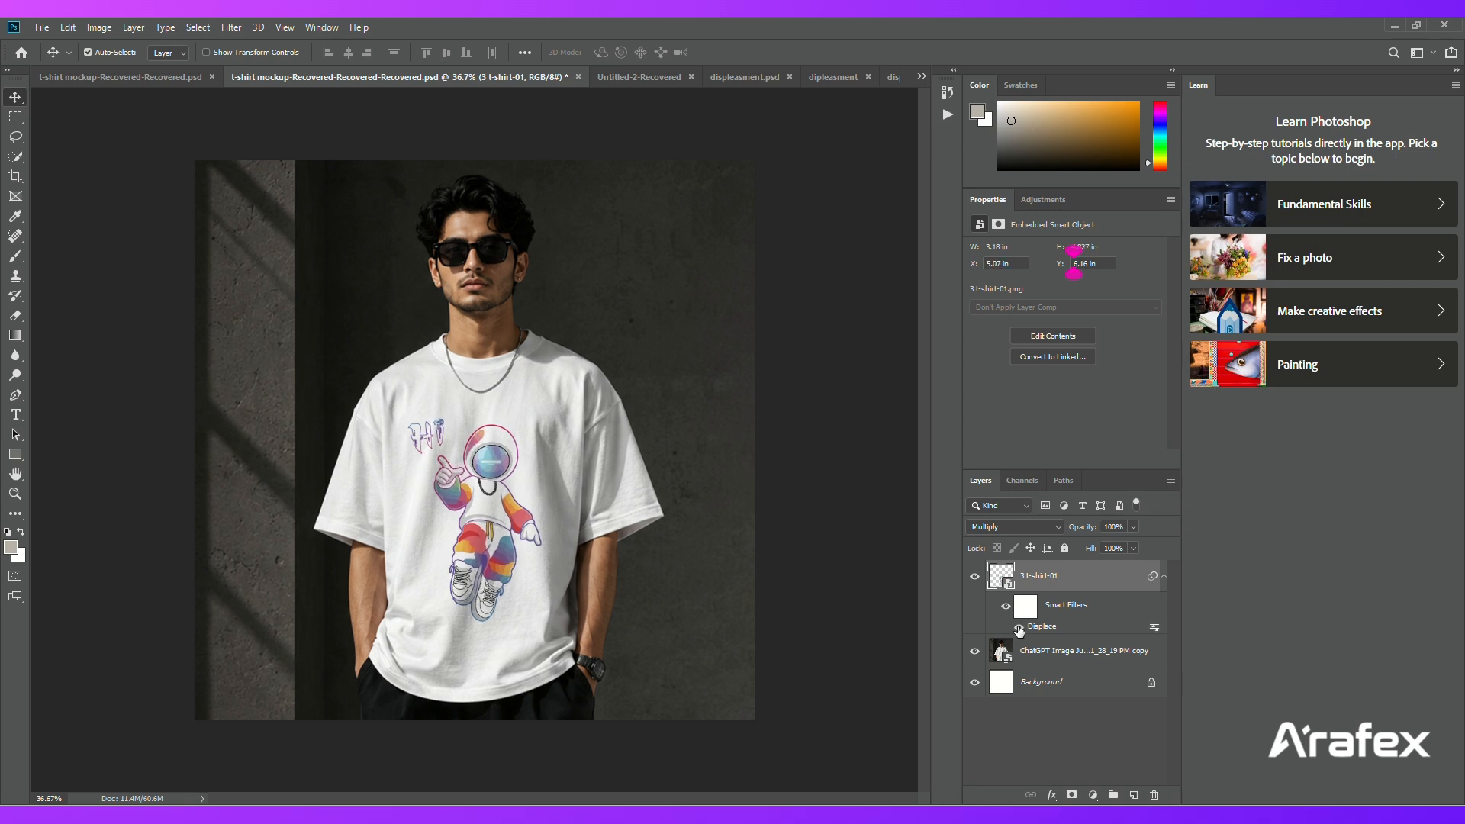
pyautogui.click(1019, 628)
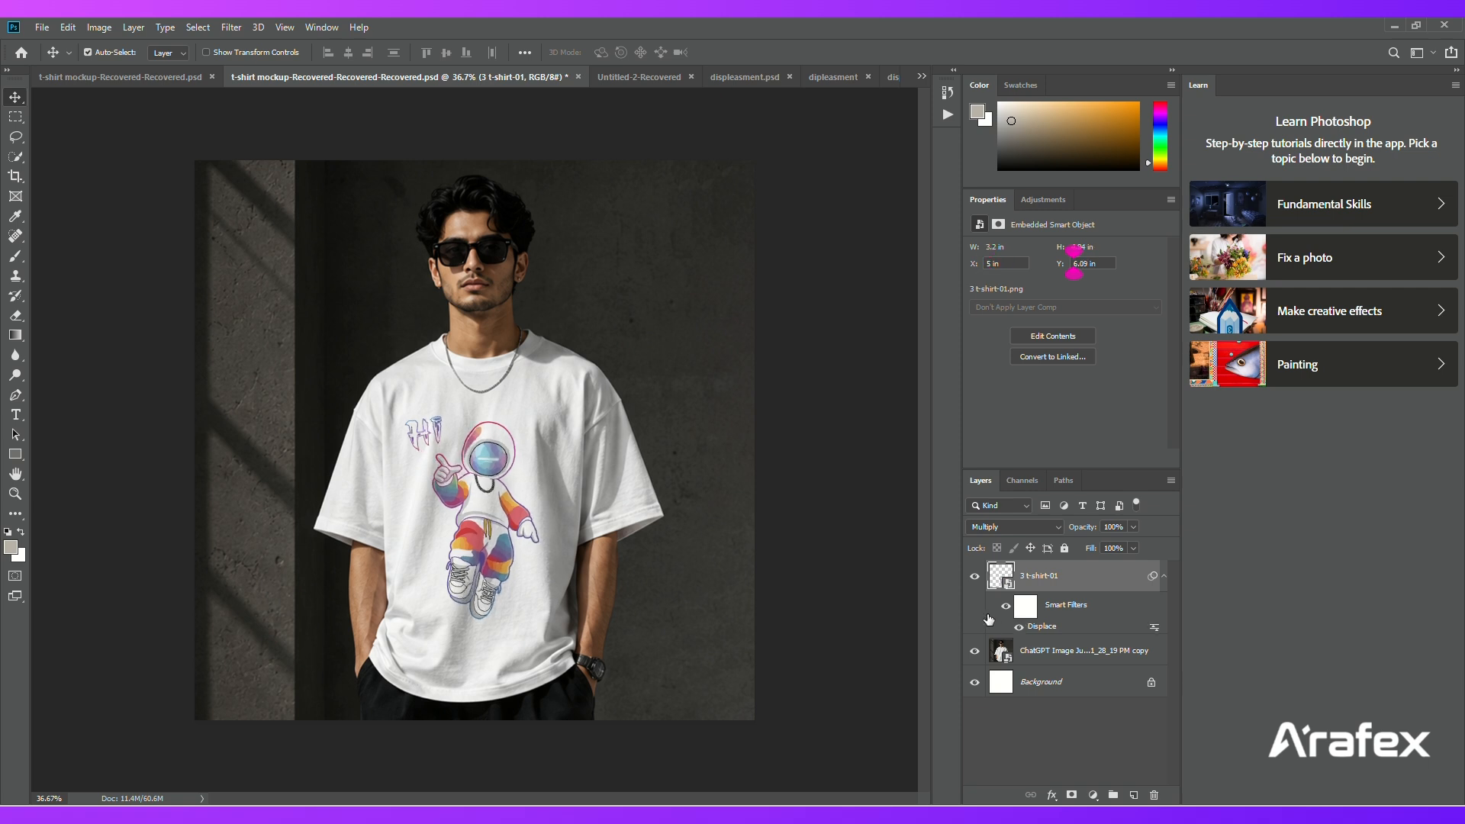
# In the 3 t-shirt-01 layer's Blend If settings, split the Underlying Layer white slider to 224 / 255 and apply it
pyautogui.doubleClick(1127, 582)
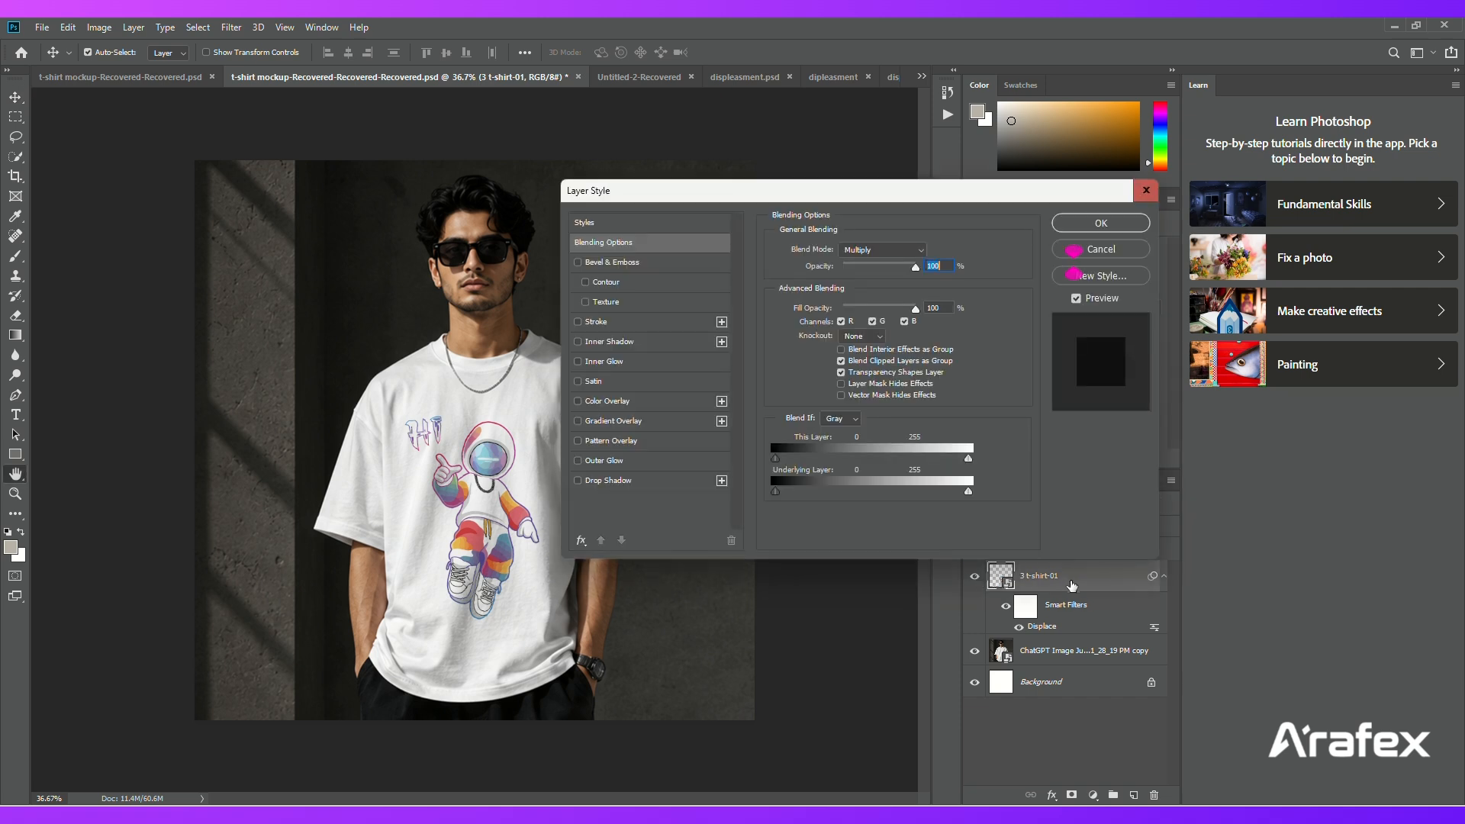
pyautogui.moveTo(810, 197); pyautogui.dragTo(894, 157)
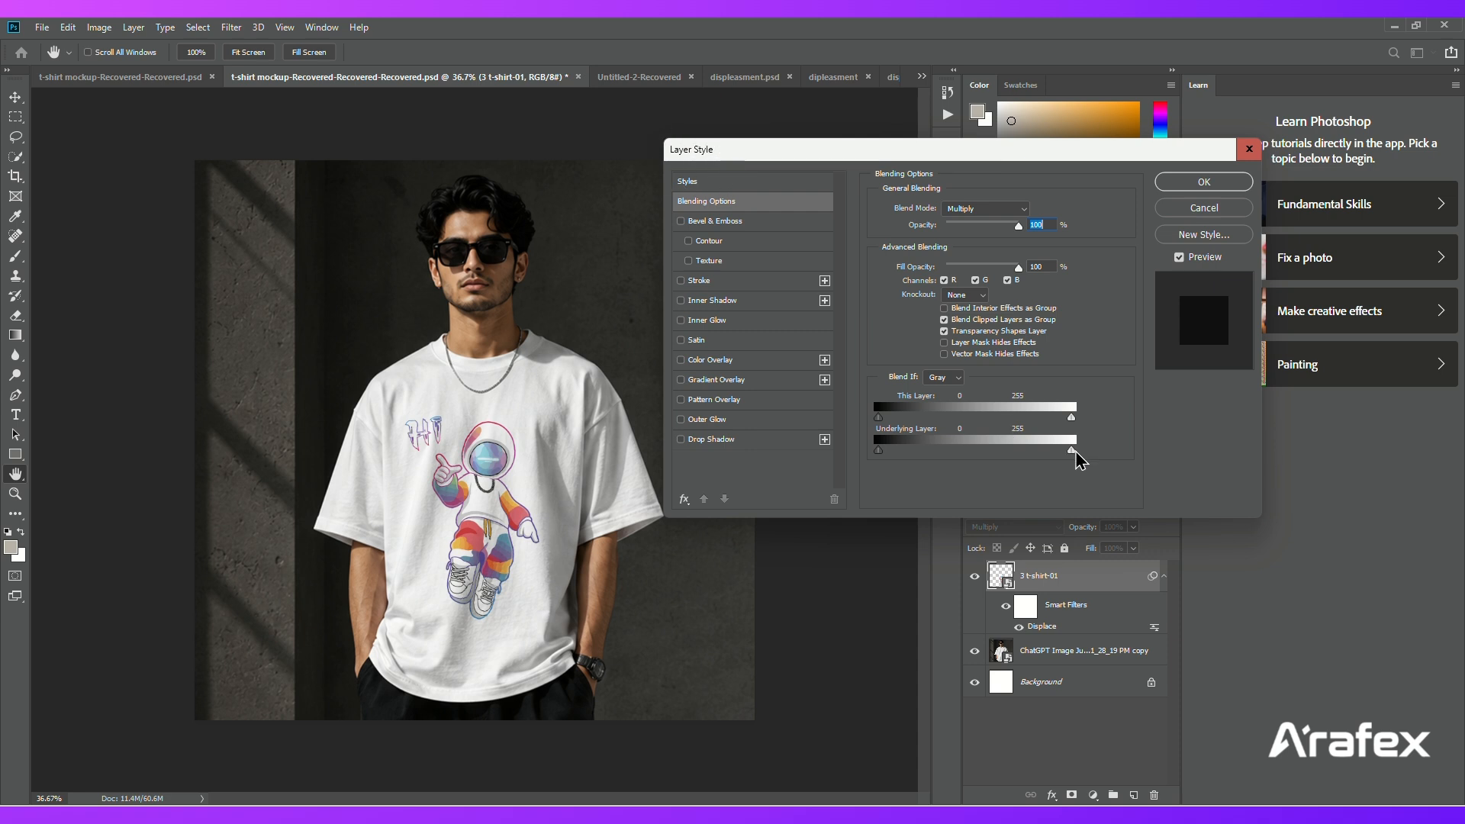
pyautogui.moveTo(1073, 452)
pyautogui.mouseDown()
pyautogui.moveTo(1014, 447)
pyautogui.moveTo(1087, 453)
pyautogui.moveTo(995, 448)
pyautogui.moveTo(1079, 452)
pyautogui.mouseUp()
pyautogui.moveTo(878, 458)
pyautogui.mouseDown()
pyautogui.moveTo(1033, 448)
pyautogui.moveTo(1046, 454)
pyautogui.moveTo(876, 454)
pyautogui.moveTo(1060, 461)
pyautogui.moveTo(877, 460)
pyautogui.mouseUp()
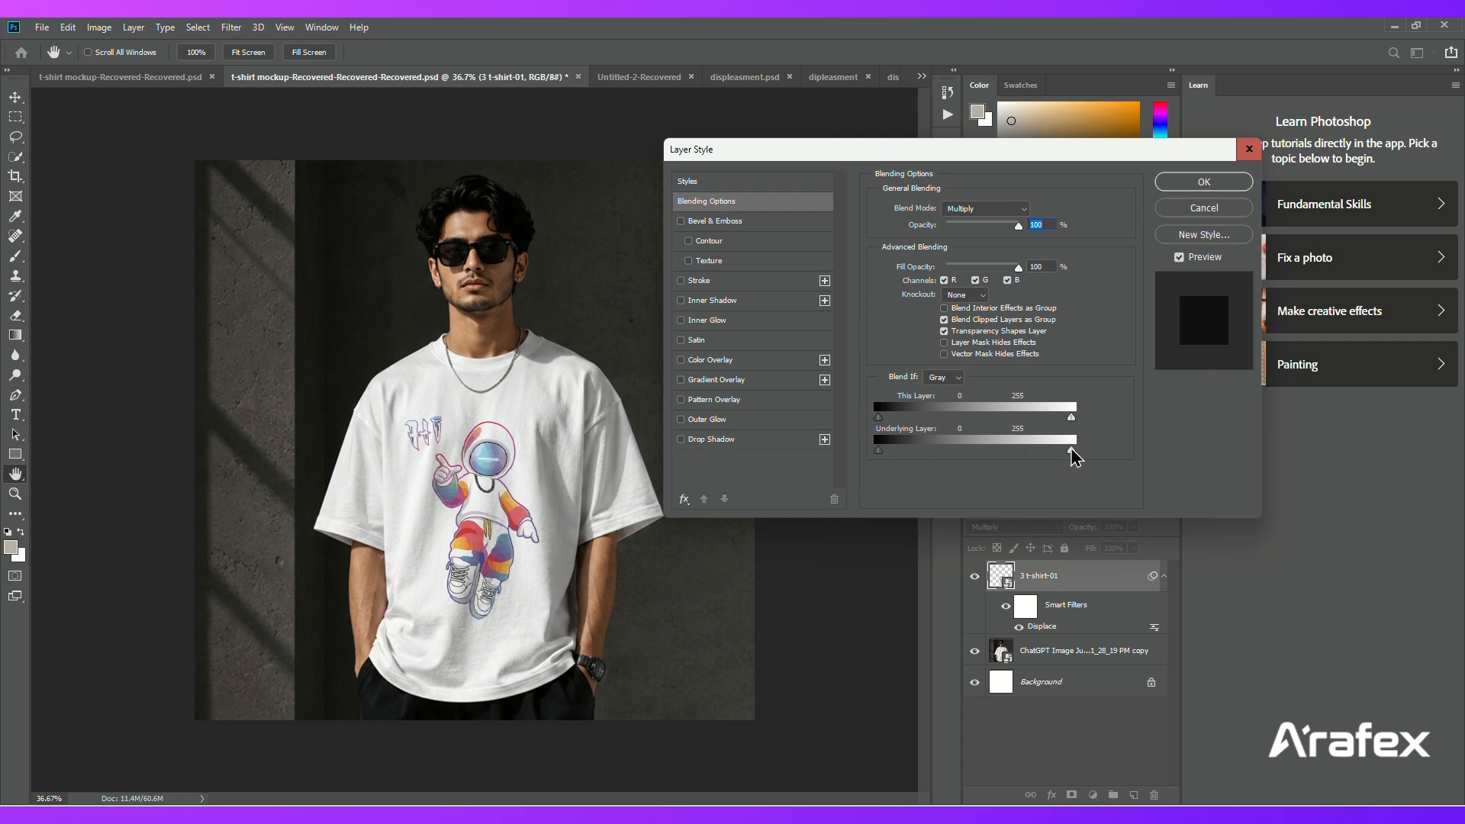
pyautogui.moveTo(1069, 455)
pyautogui.mouseDown()
pyautogui.moveTo(1010, 454)
pyautogui.moveTo(1094, 459)
pyautogui.mouseUp()
pyautogui.moveTo(1069, 451); pyautogui.dragTo(1048, 456)
pyautogui.press('alt')
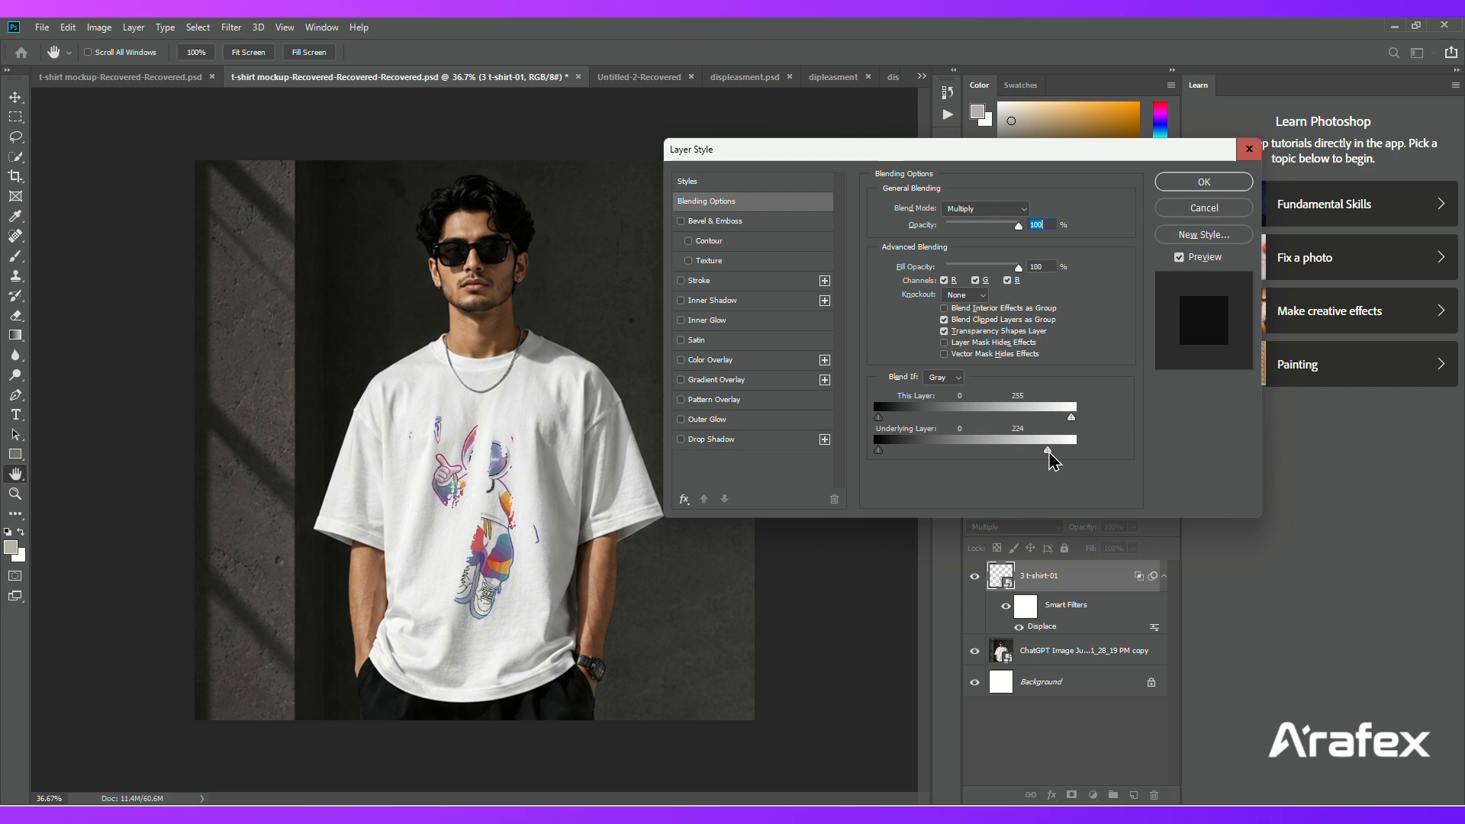
pyautogui.moveTo(1049, 457)
pyautogui.mouseDown()
pyautogui.moveTo(1070, 452)
pyautogui.moveTo(1048, 451)
pyautogui.mouseUp()
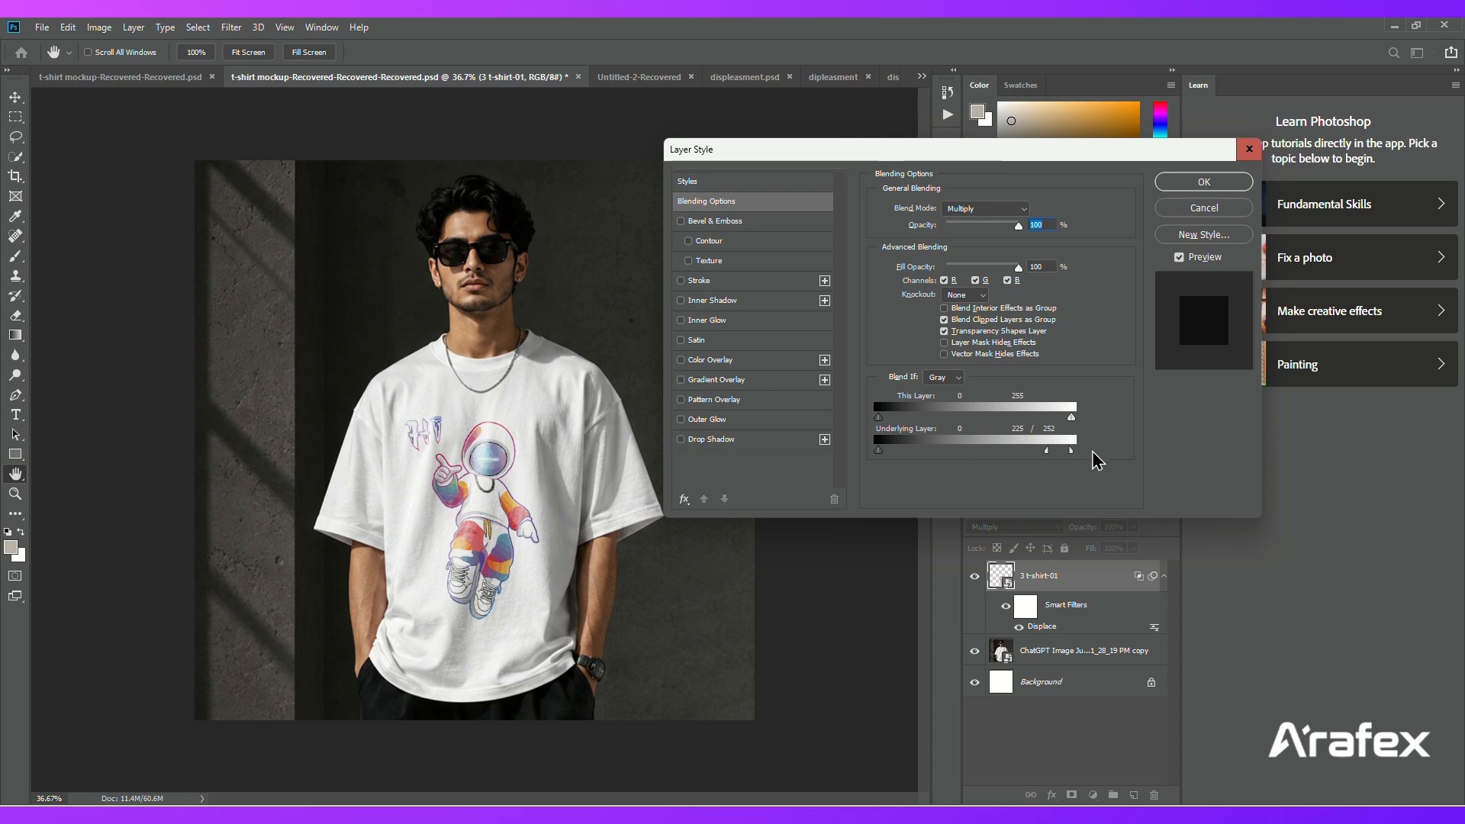
pyautogui.moveTo(1049, 451); pyautogui.dragTo(1053, 451)
pyautogui.moveTo(1072, 451); pyautogui.dragTo(1076, 451)
pyautogui.moveTo(1051, 451); pyautogui.dragTo(1046, 451)
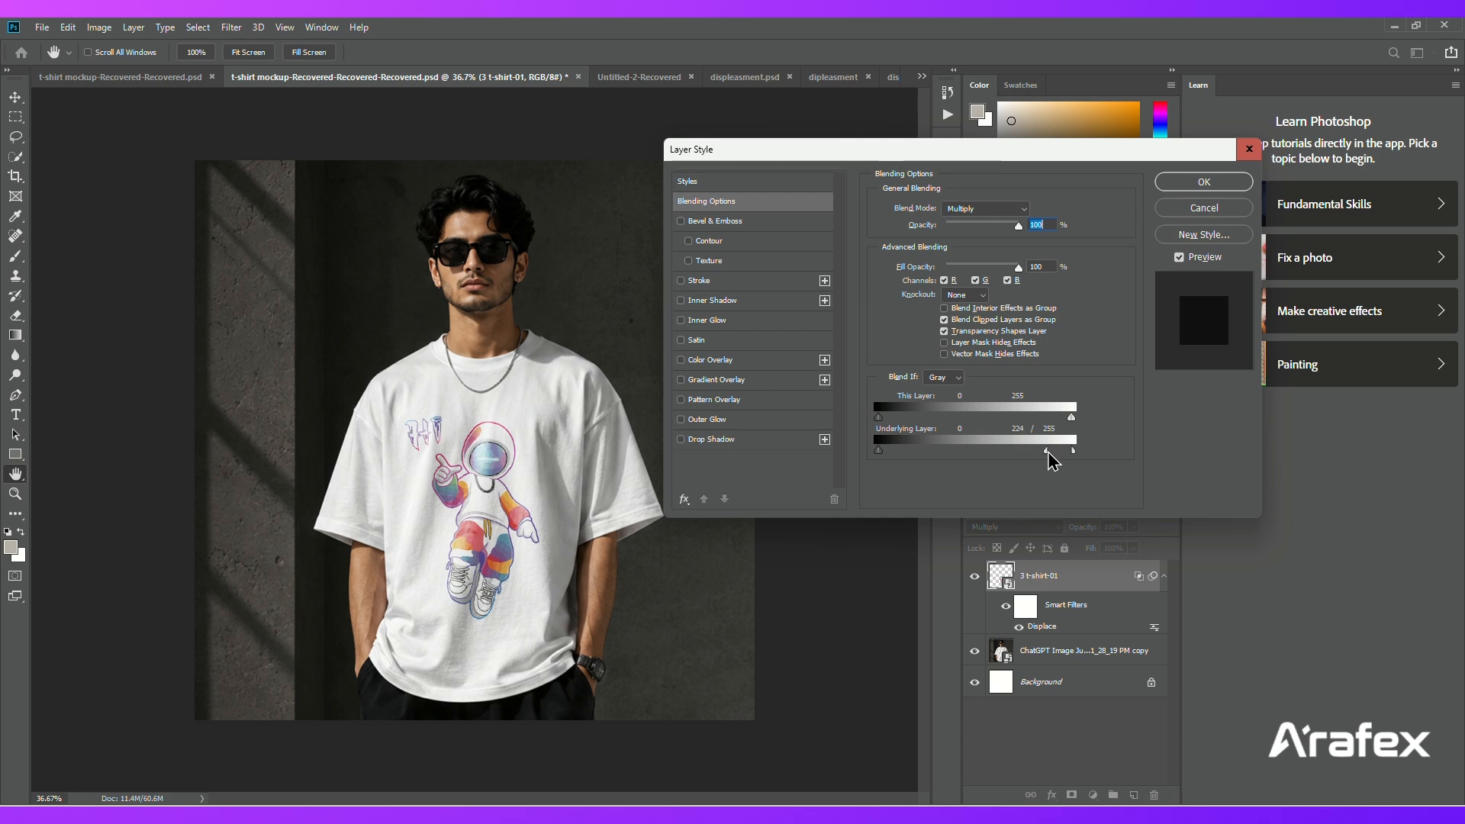
pyautogui.click(1179, 188)
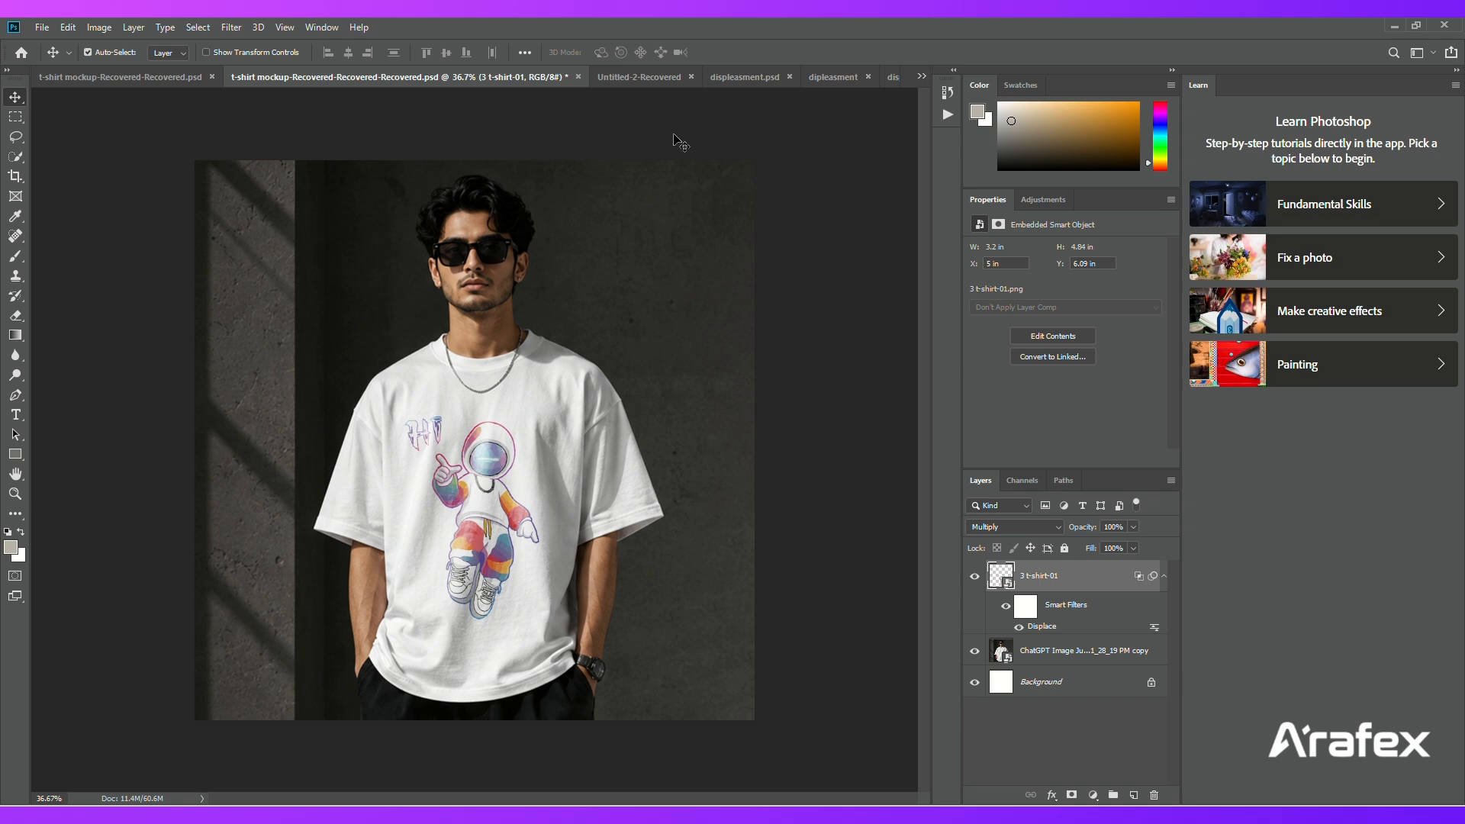
pyautogui.press('XF86AudioLowerVolume')
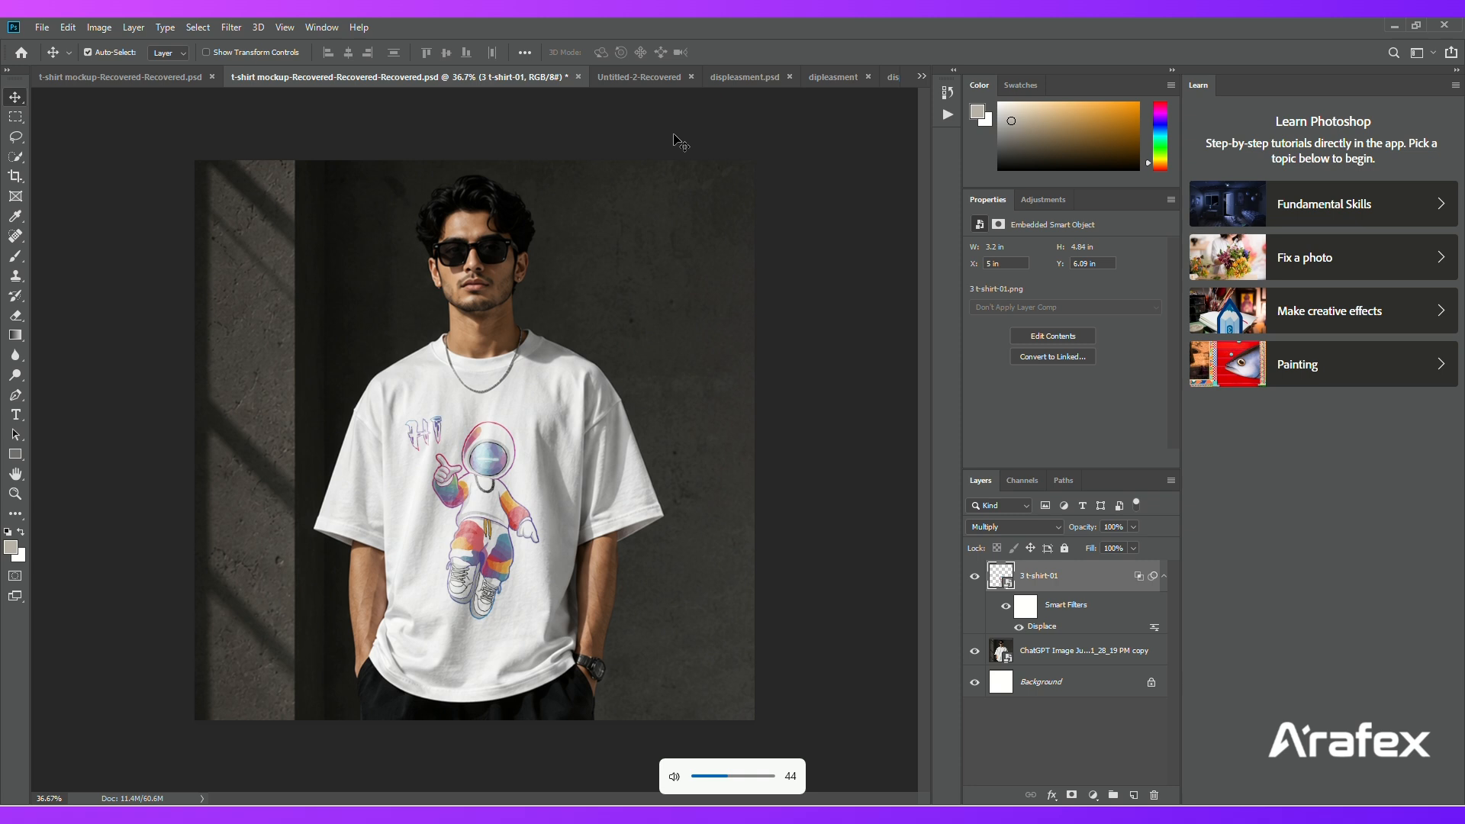